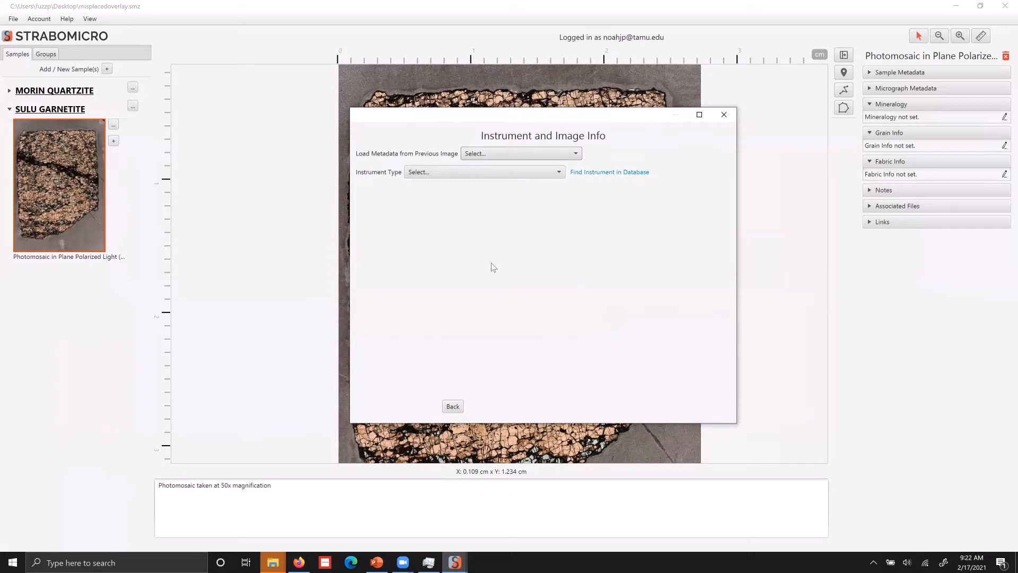
# - Load the McGill University - Hitachi instrument from the instrument database for the new micrograph
pyautogui.click(617, 173)
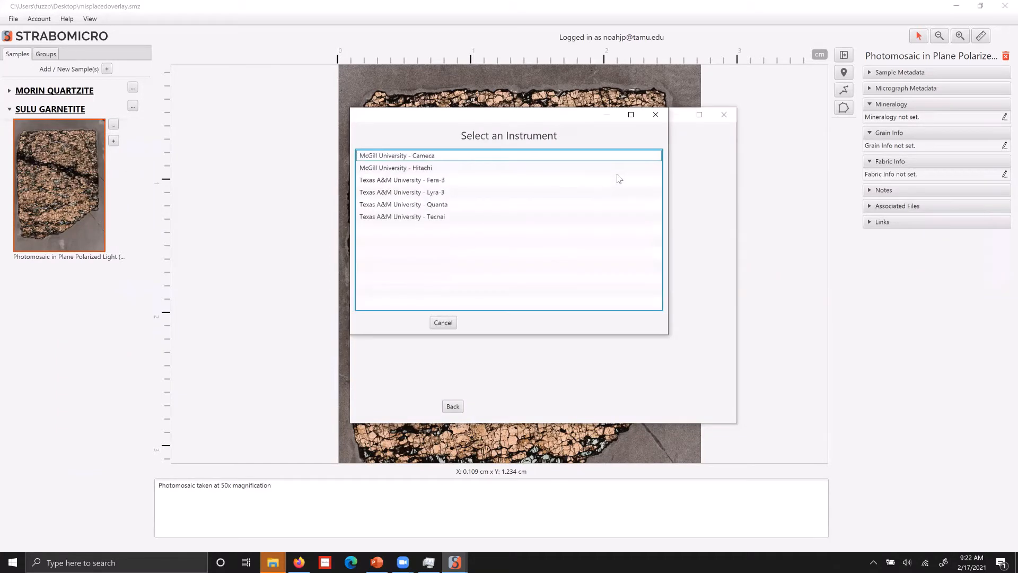
pyautogui.click(424, 167)
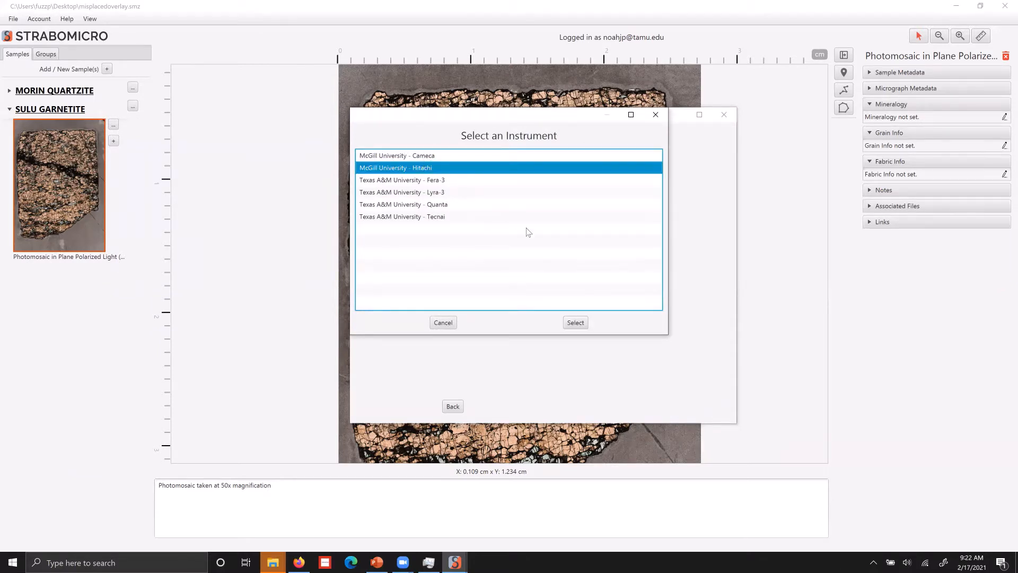
pyautogui.click(579, 324)
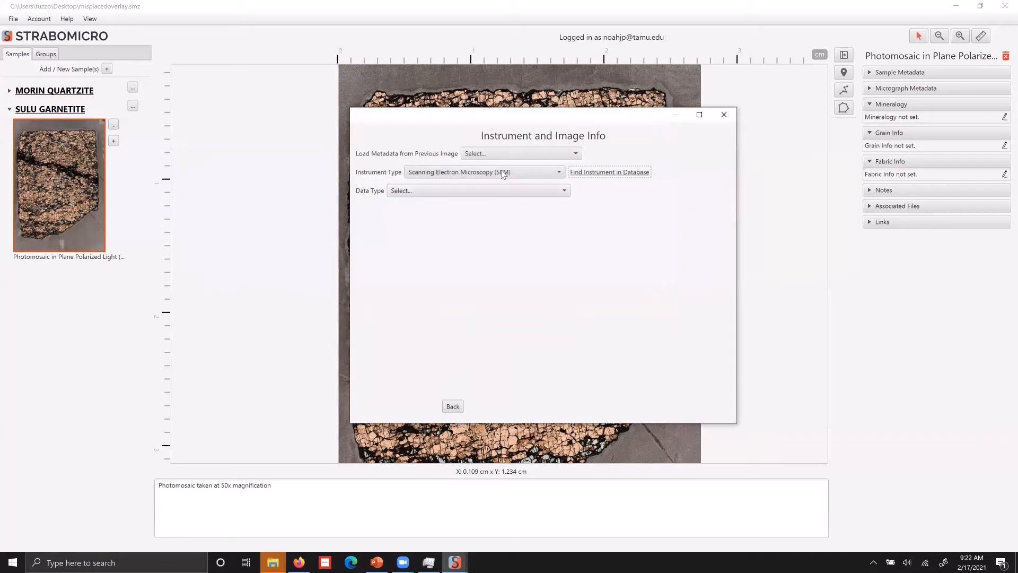
# - Set the data type to Electron Backscatter Diffraction (EBSD) and the image type to Phase Map, and accept the prefilled instrument data
pyautogui.click(464, 194)
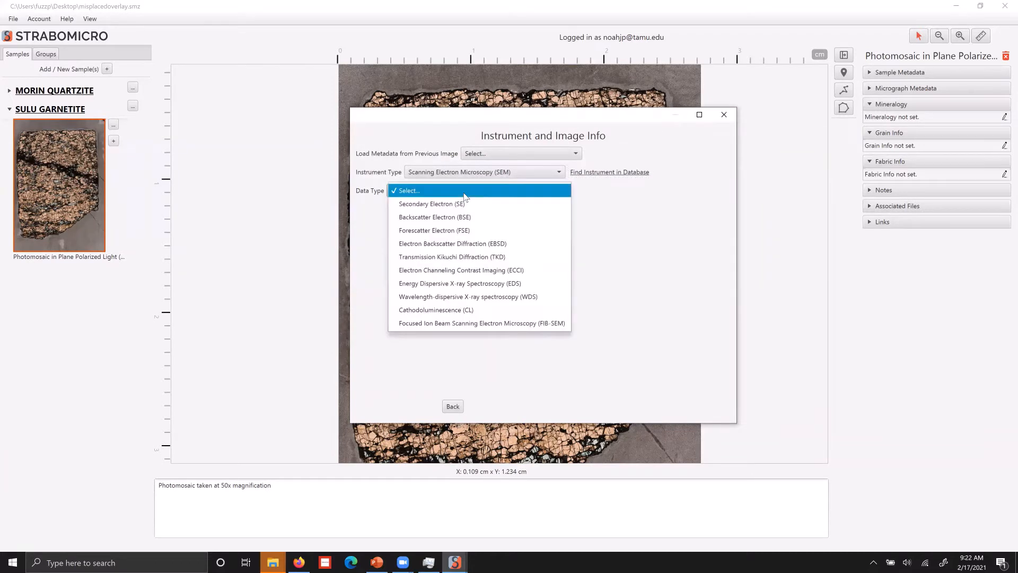
pyautogui.click(461, 244)
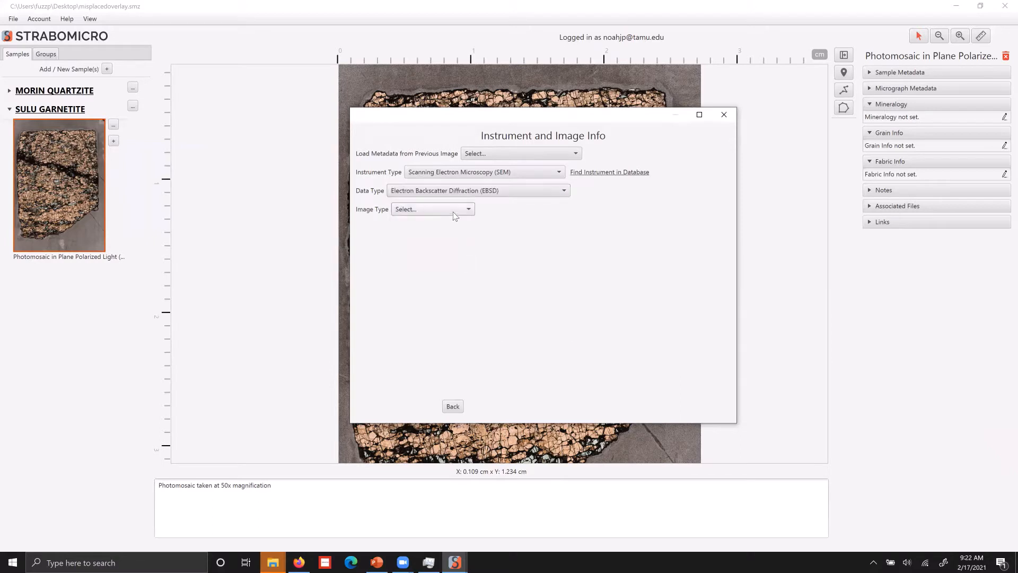
pyautogui.click(453, 211)
pyautogui.click(438, 288)
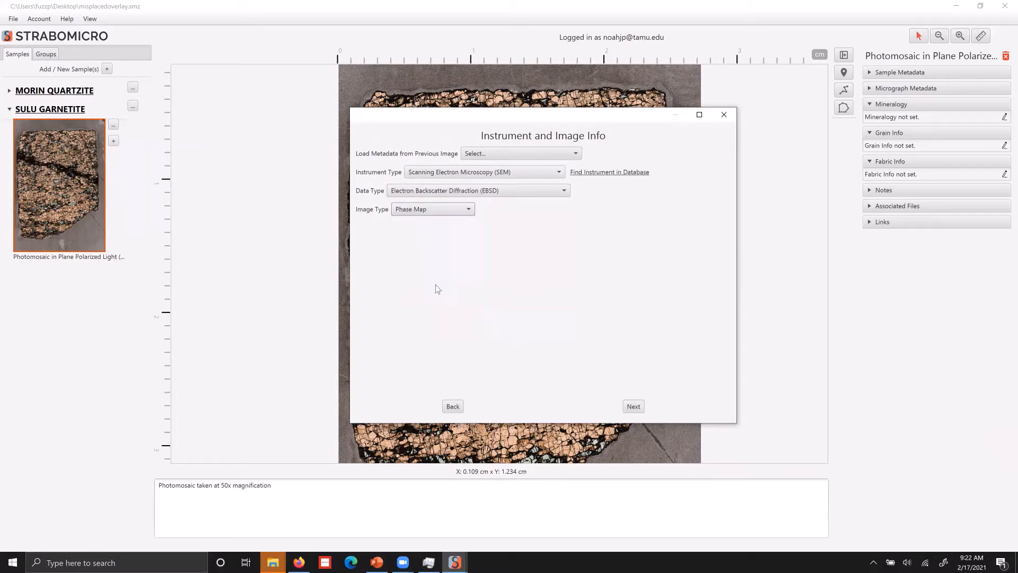
pyautogui.click(632, 407)
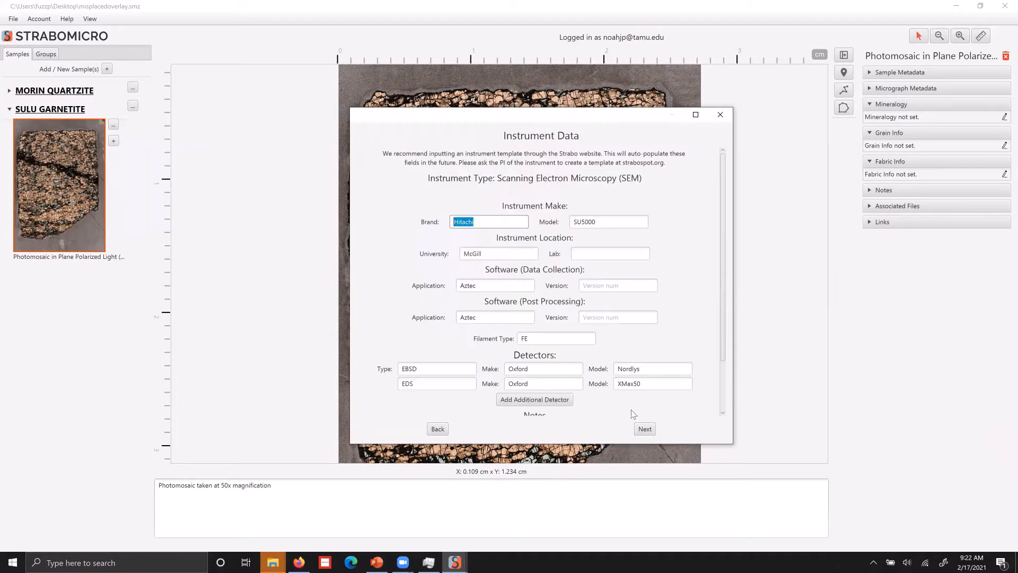
pyautogui.moveTo(723, 304); pyautogui.dragTo(720, 335)
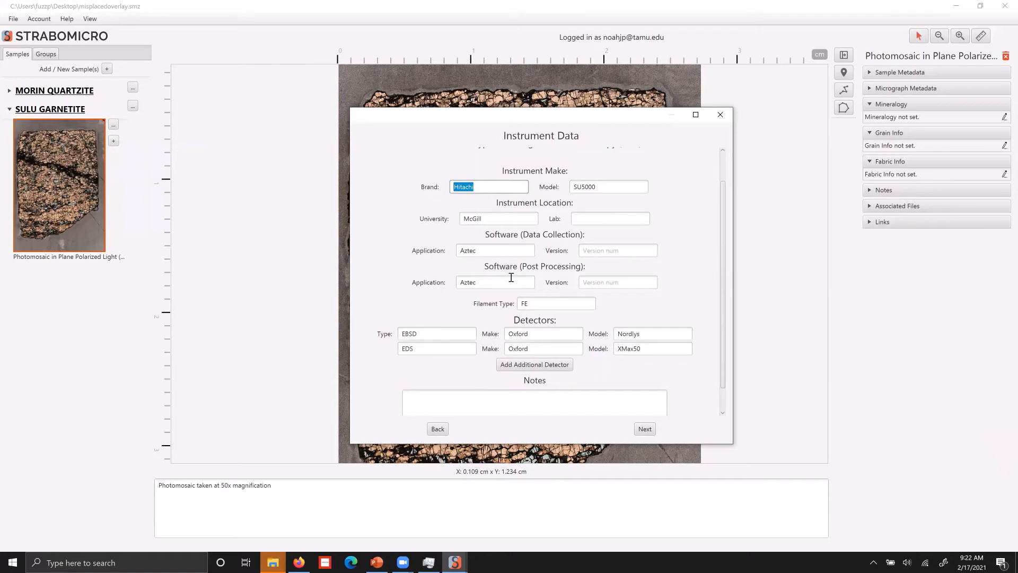
pyautogui.click(644, 428)
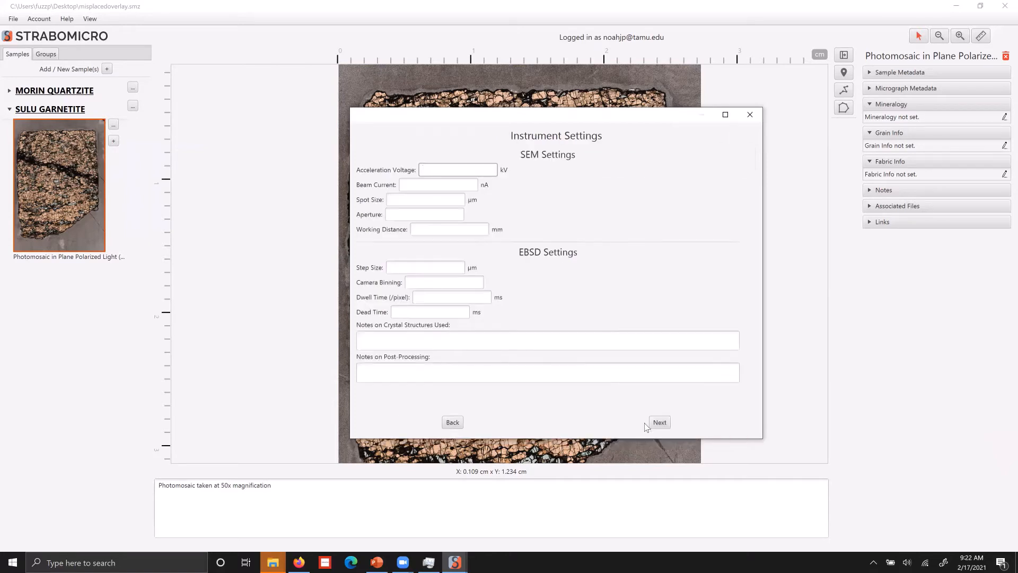
# - Enter the SEM settings: acceleration voltage 20 kV, spot size 2 µm and working distance 17 mm
pyautogui.click(455, 171)
pyautogui.write('20')
pyautogui.click(437, 185)
pyautogui.click(426, 200)
pyautogui.write('2')
pyautogui.click(444, 229)
pyautogui.write('17')
# - Enter EBSD step size 2 µm, camera binning 8x8, crystal structure notes "See attached file" and post-processing notes "See attached mtex file"
pyautogui.click(417, 267)
pyautogui.write('2')
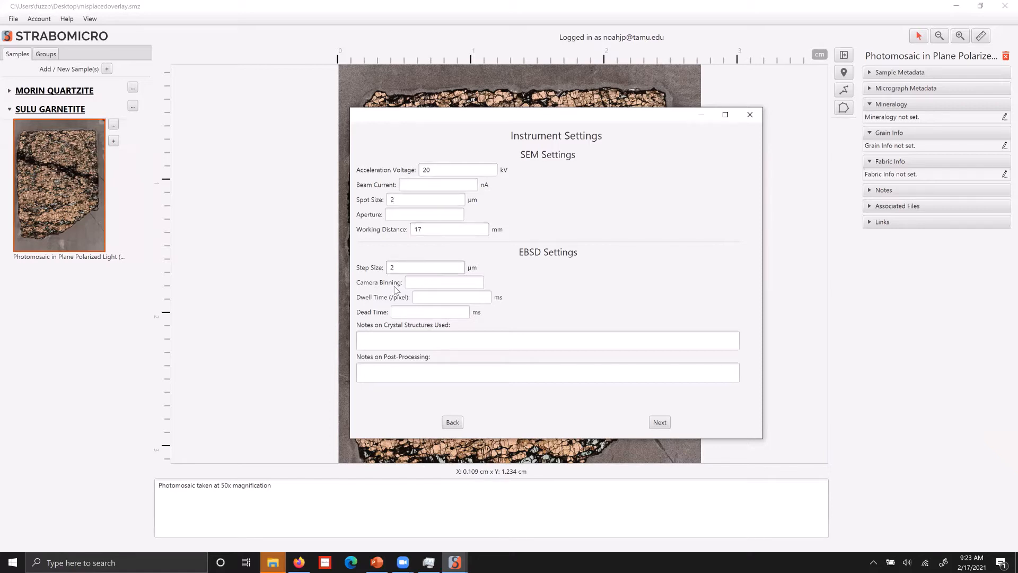
pyautogui.click(430, 286)
pyautogui.write('8x8')
pyautogui.click(432, 339)
pyautogui.write('See attached file')
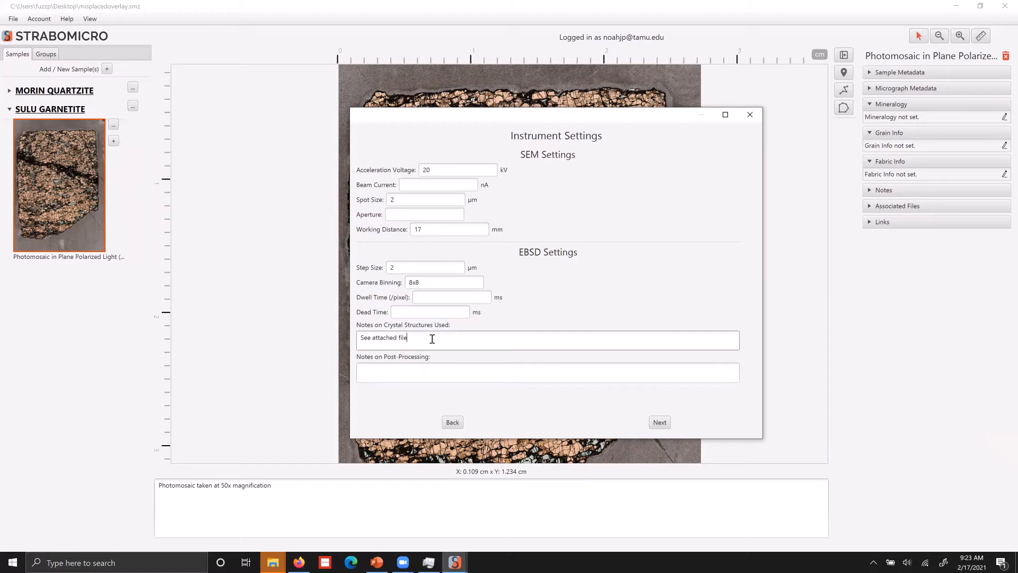
pyautogui.click(409, 371)
pyautogui.write('See attached map')
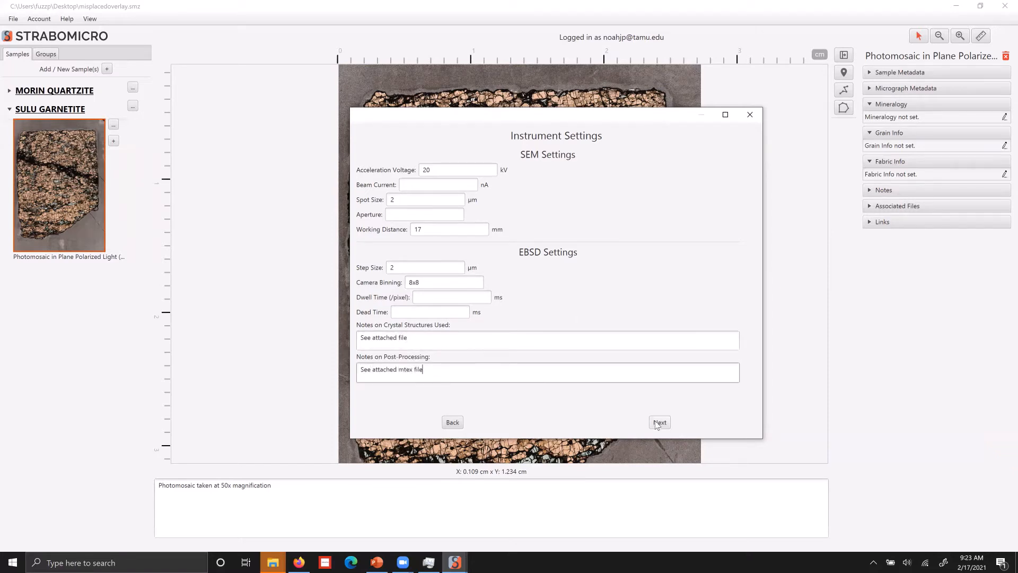
pyautogui.click(659, 422)
# - Name the micrograph "Phase map" and continue to its location settings
pyautogui.click(385, 165)
pyautogui.write('Phase map')
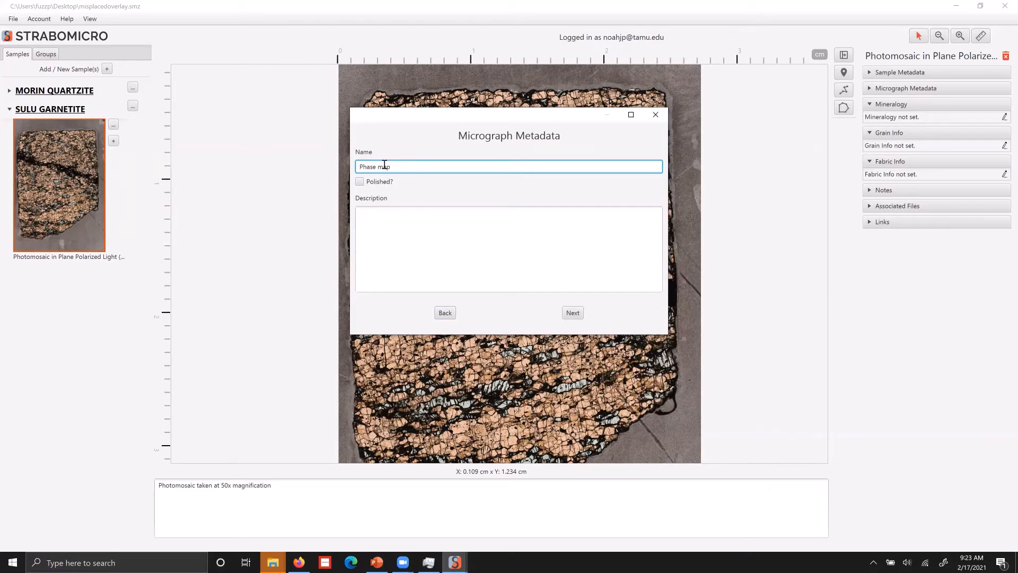
pyautogui.click(573, 313)
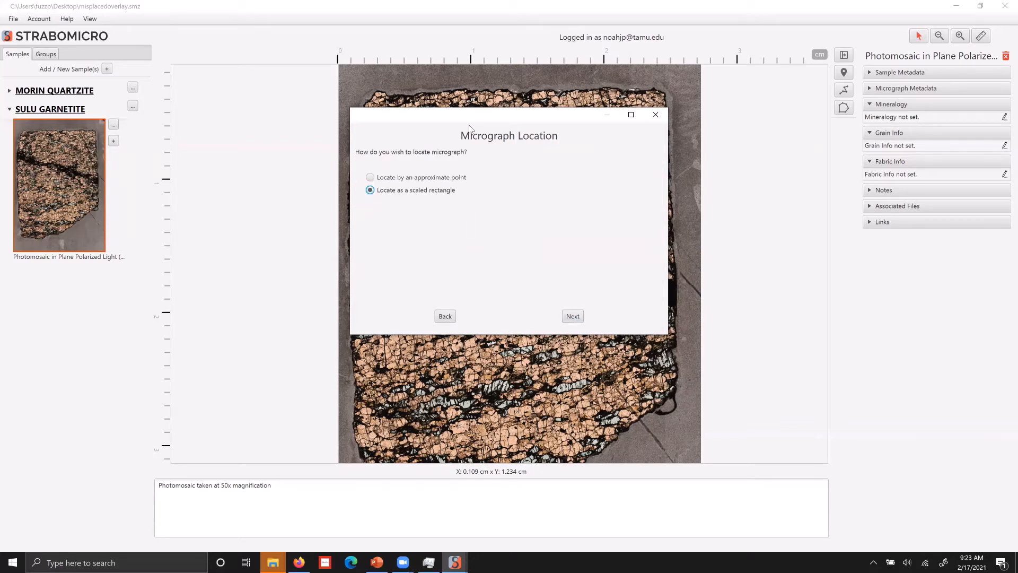
# - Locate the micrograph as a scaled rectangle and choose Stretch and Drag for setting its scale
pyautogui.moveTo(485, 118); pyautogui.dragTo(765, 121)
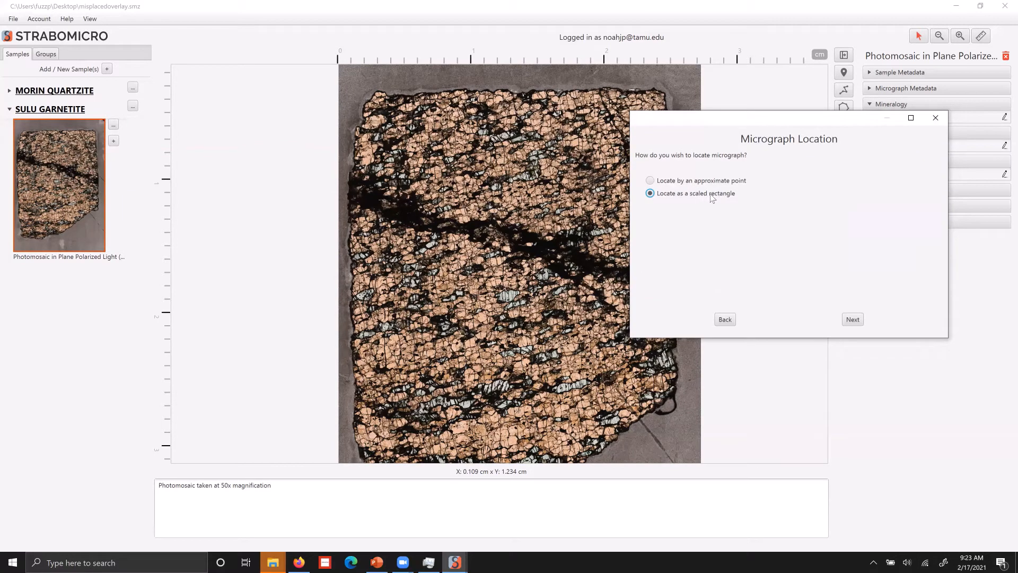
pyautogui.click(853, 320)
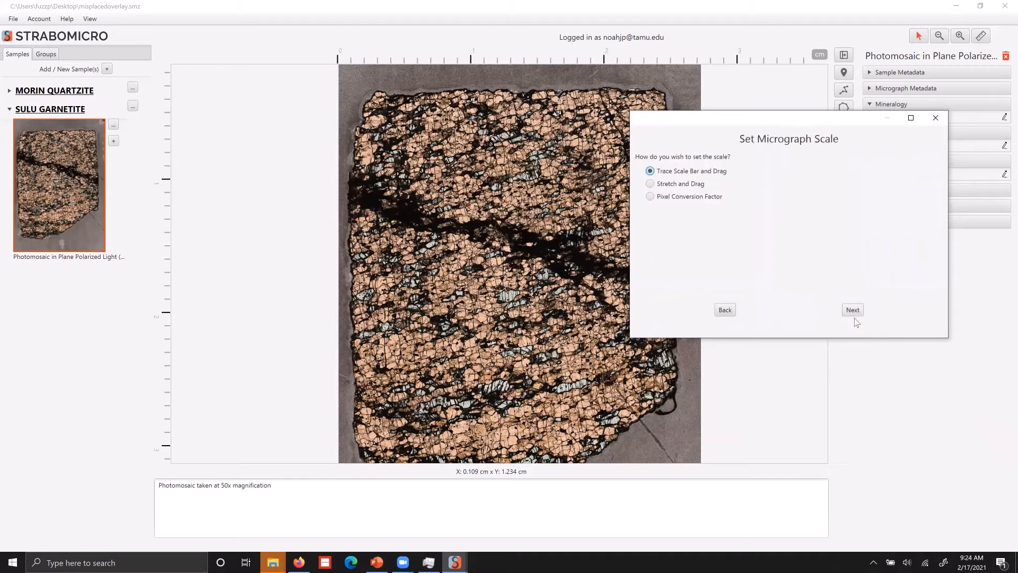
pyautogui.click(677, 185)
pyautogui.click(853, 311)
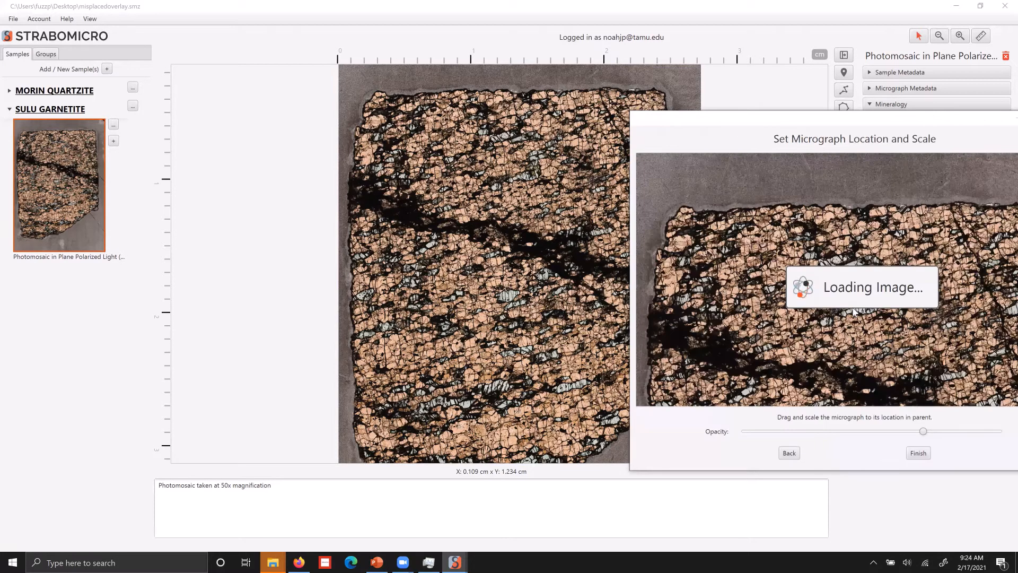
# - Shrink the phase map overlay and move it toward the upper middle of the photomosaic
pyautogui.doubleClick(814, 121)
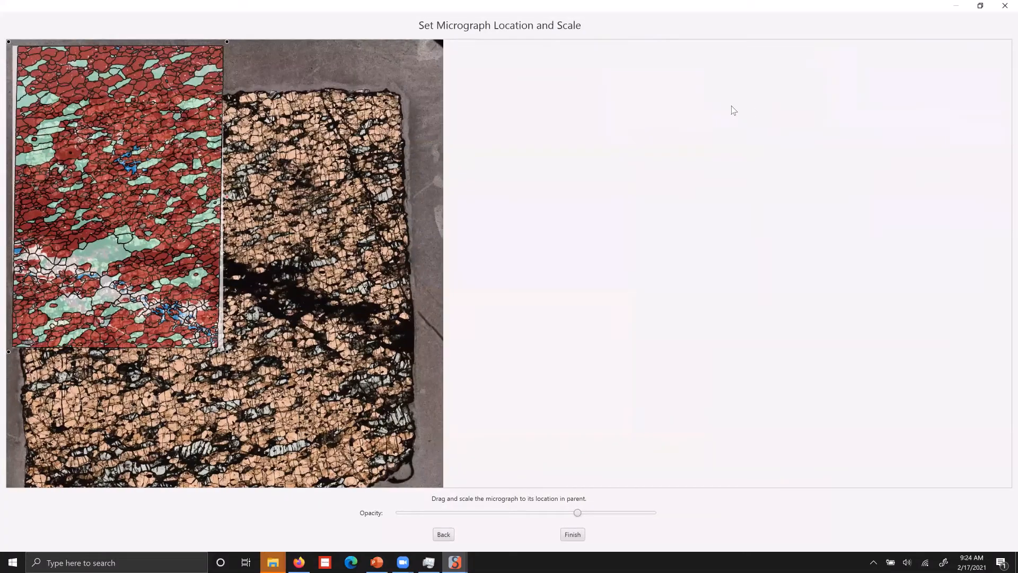
pyautogui.click(980, 5)
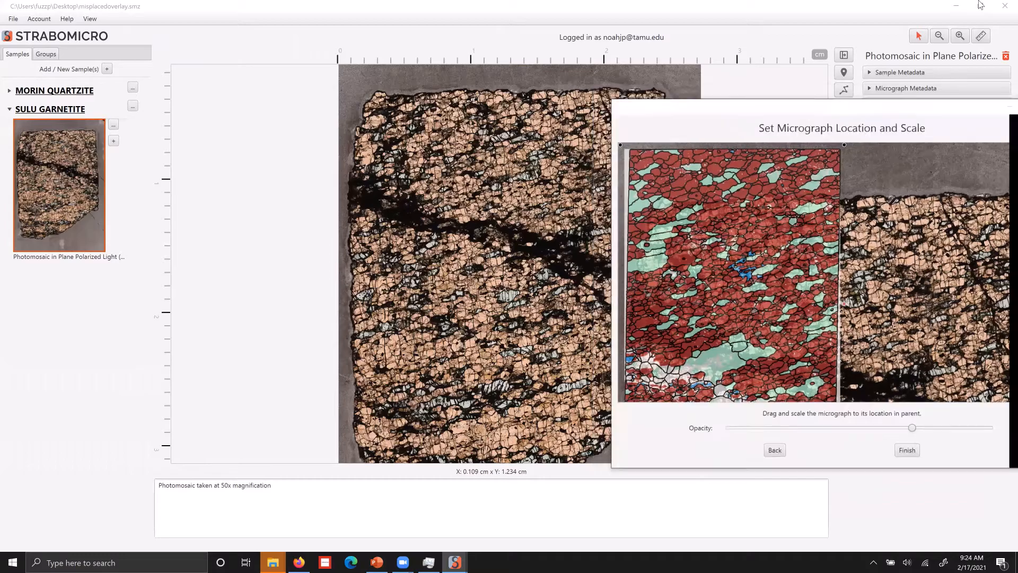
pyautogui.moveTo(786, 120); pyautogui.dragTo(366, 56)
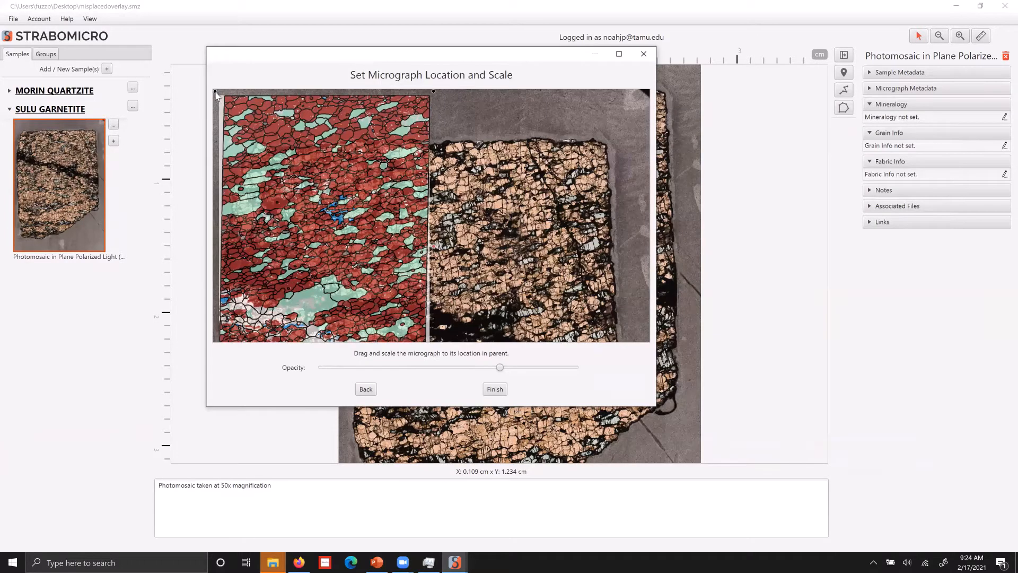
pyautogui.moveTo(251, 144); pyautogui.dragTo(290, 198)
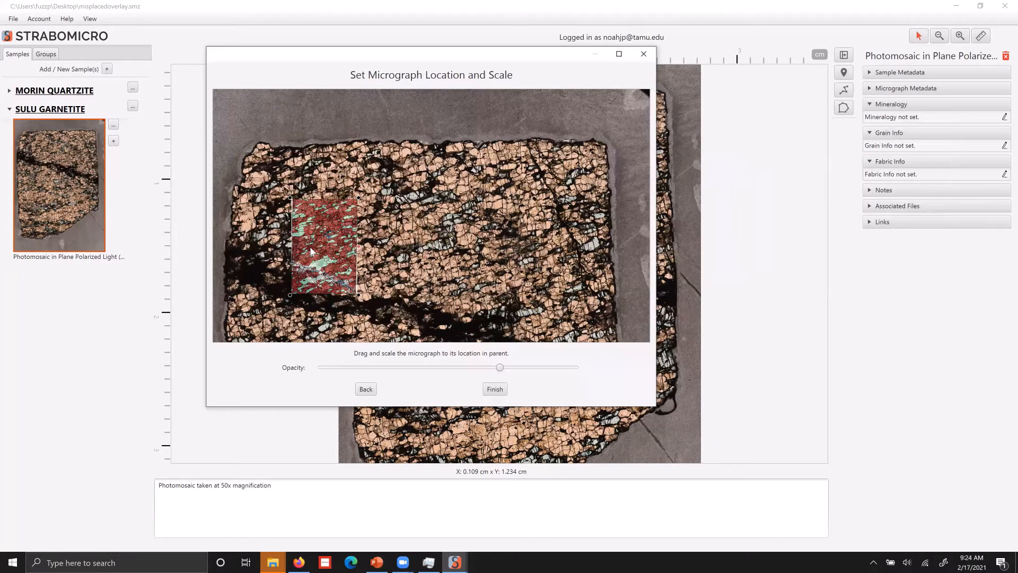
pyautogui.moveTo(312, 251); pyautogui.dragTo(394, 237)
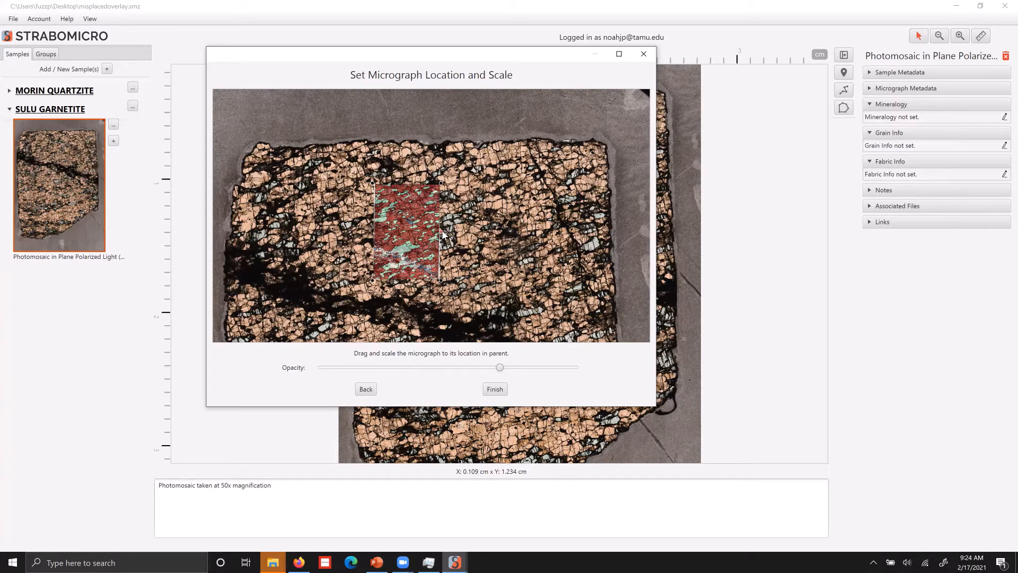
pyautogui.moveTo(443, 234); pyautogui.dragTo(497, 266)
# - Resize and reposition the phase map overlay over the upper right part of the thin section, making it more opaque
pyautogui.scroll(5, 578, 270)
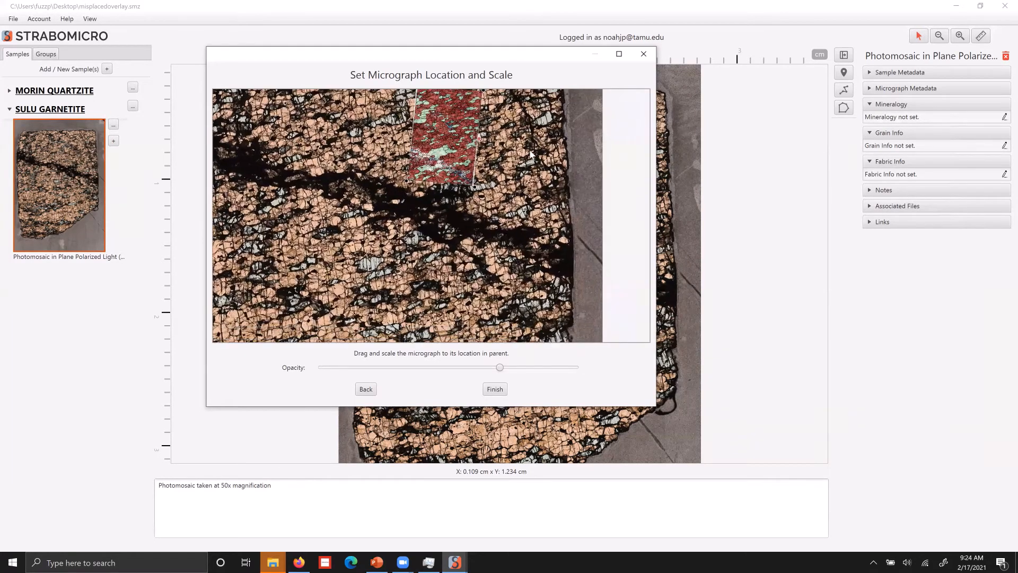
pyautogui.moveTo(504, 201); pyautogui.dragTo(478, 227)
pyautogui.scroll(4, 426, 189)
pyautogui.moveTo(543, 136); pyautogui.dragTo(542, 146)
pyautogui.moveTo(391, 118); pyautogui.dragTo(329, 98)
pyautogui.moveTo(461, 212); pyautogui.dragTo(384, 180)
pyautogui.moveTo(500, 367); pyautogui.dragTo(523, 367)
pyautogui.moveTo(541, 215); pyautogui.dragTo(564, 275)
pyautogui.scroll(-4, 567, 273)
pyautogui.moveTo(563, 193); pyautogui.dragTo(574, 187)
# - Lower the overlay's opacity and adjust its position and corners to match the grains underneath
pyautogui.moveTo(523, 368); pyautogui.dragTo(449, 367)
pyautogui.moveTo(575, 178); pyautogui.dragTo(573, 182)
pyautogui.moveTo(436, 181); pyautogui.dragTo(414, 177)
pyautogui.moveTo(504, 214); pyautogui.dragTo(529, 215)
pyautogui.moveTo(613, 276); pyautogui.dragTo(614, 280)
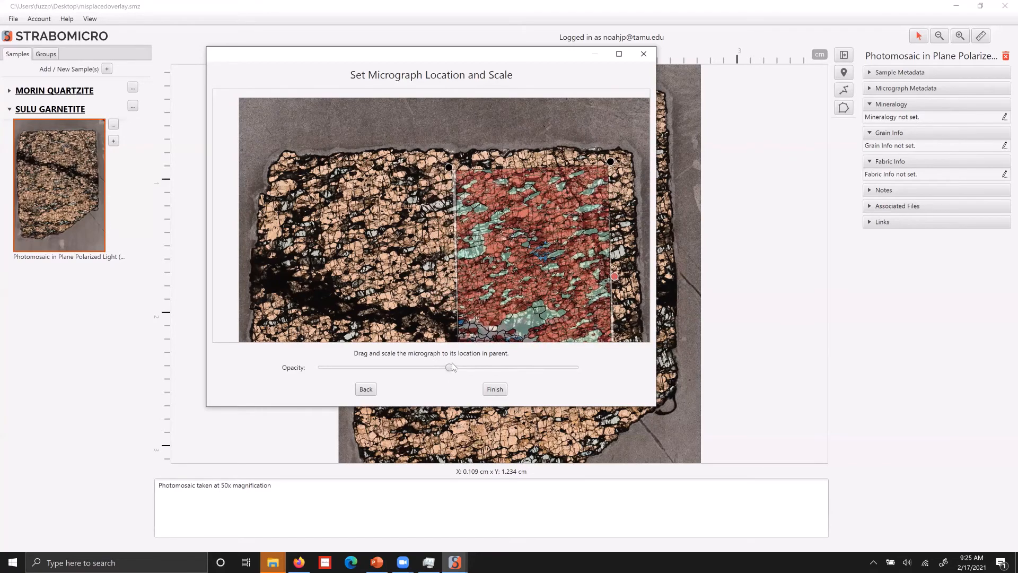
# - Fine-tune the overlay's corners and position while varying its opacity, and finish placing the phase map
pyautogui.moveTo(446, 368); pyautogui.dragTo(490, 368)
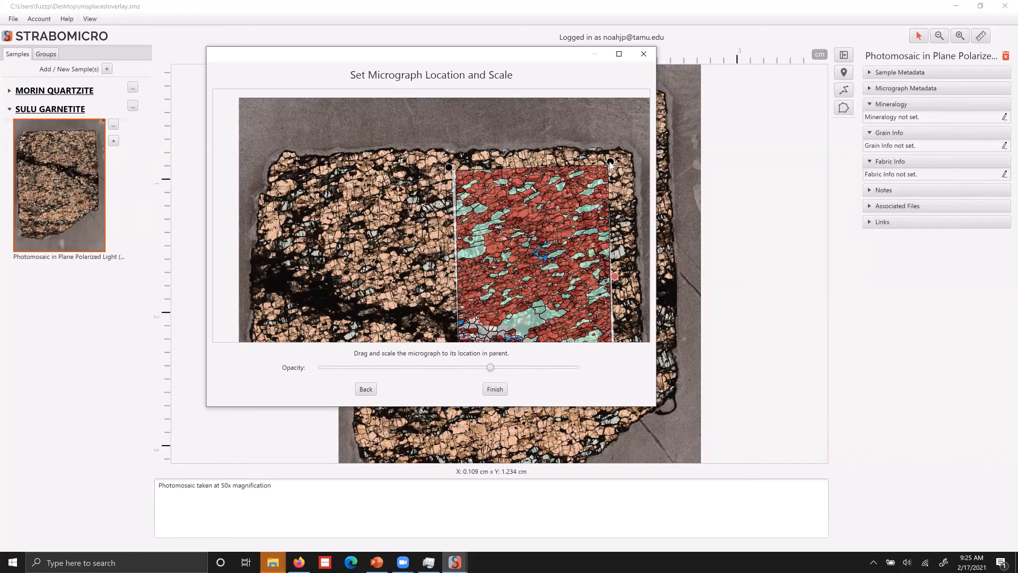
pyautogui.moveTo(611, 161); pyautogui.dragTo(612, 158)
pyautogui.moveTo(582, 192); pyautogui.dragTo(587, 191)
pyautogui.moveTo(490, 367); pyautogui.dragTo(417, 366)
pyautogui.moveTo(508, 286); pyautogui.dragTo(506, 286)
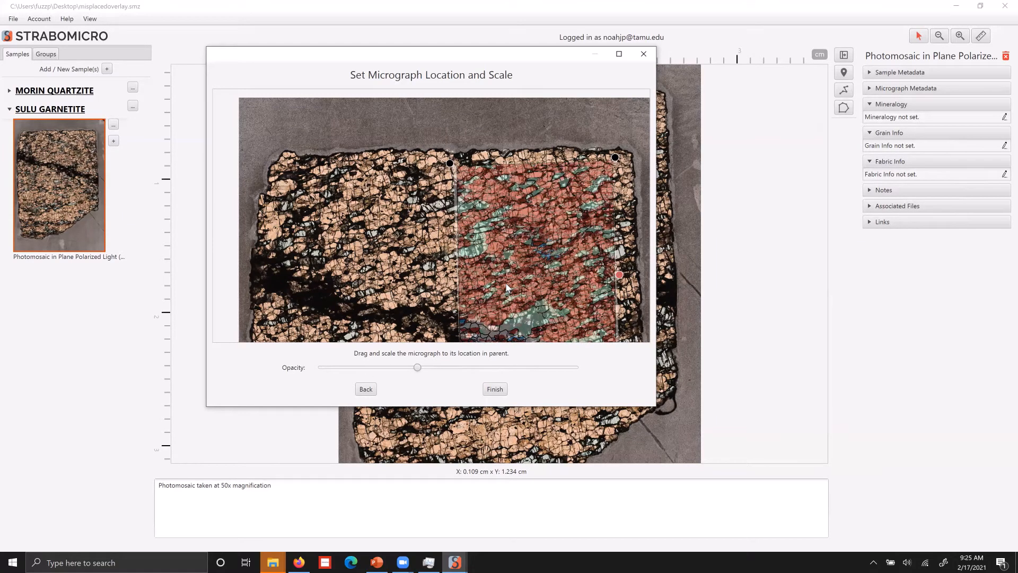
pyautogui.moveTo(474, 367); pyautogui.dragTo(424, 367)
pyautogui.click(494, 388)
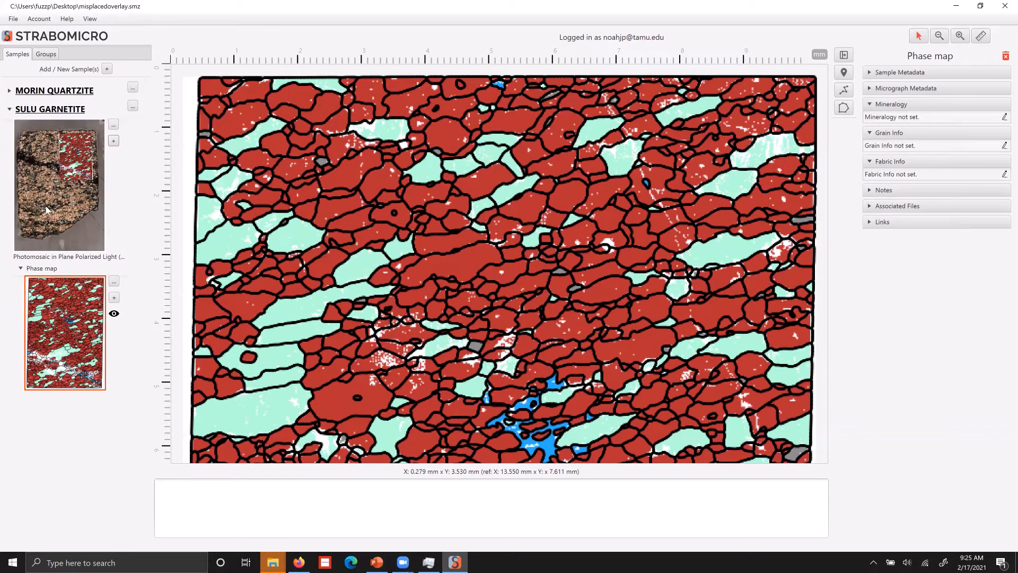
# - Add an associated micrograph under the phase map by loading its image file
pyautogui.click(114, 298)
pyautogui.click(121, 311)
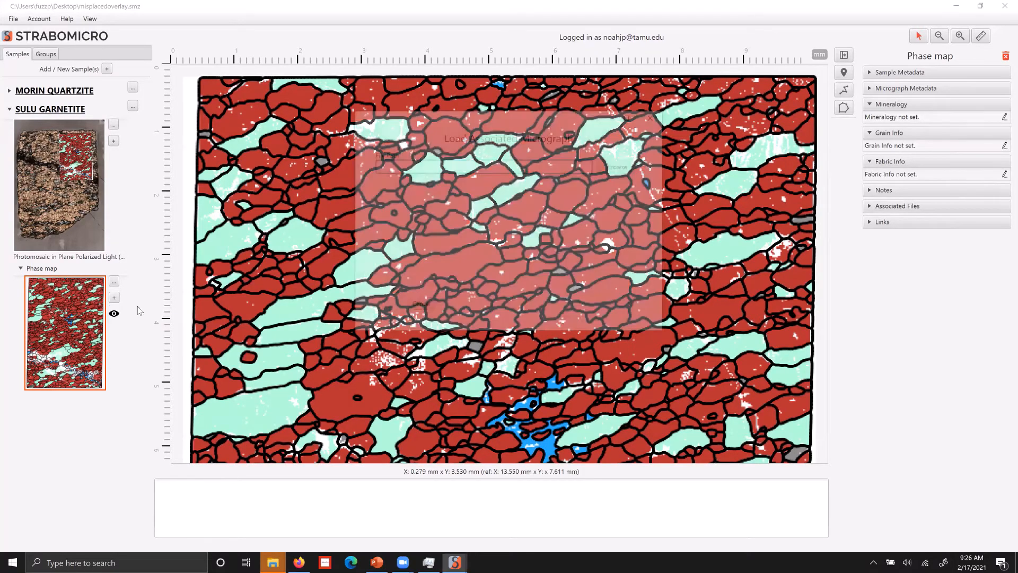
pyautogui.click(611, 165)
pyautogui.doubleClick(595, 200)
pyautogui.click(597, 303)
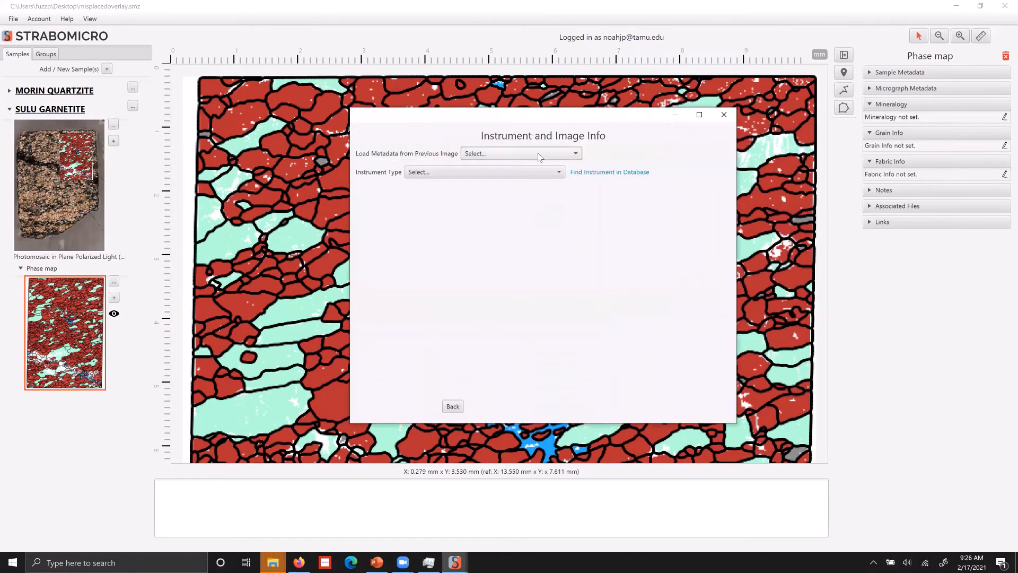
# - Set the instrument type to Electron Microprobe and load the McGill University - Cameca instrument from the database
pyautogui.click(485, 172)
pyautogui.click(466, 238)
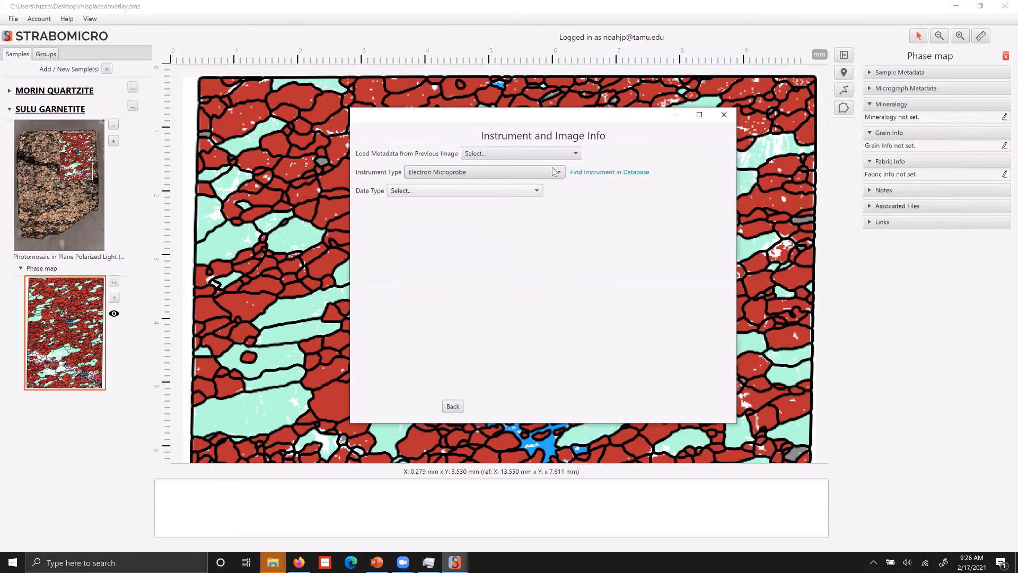
pyautogui.click(609, 172)
pyautogui.doubleClick(423, 163)
# - Set the data type to Wavelength-dispersive X-ray spectroscopy (WDS), pick the mapped element from the table, and accept the instrument data
pyautogui.click(461, 190)
pyautogui.click(440, 255)
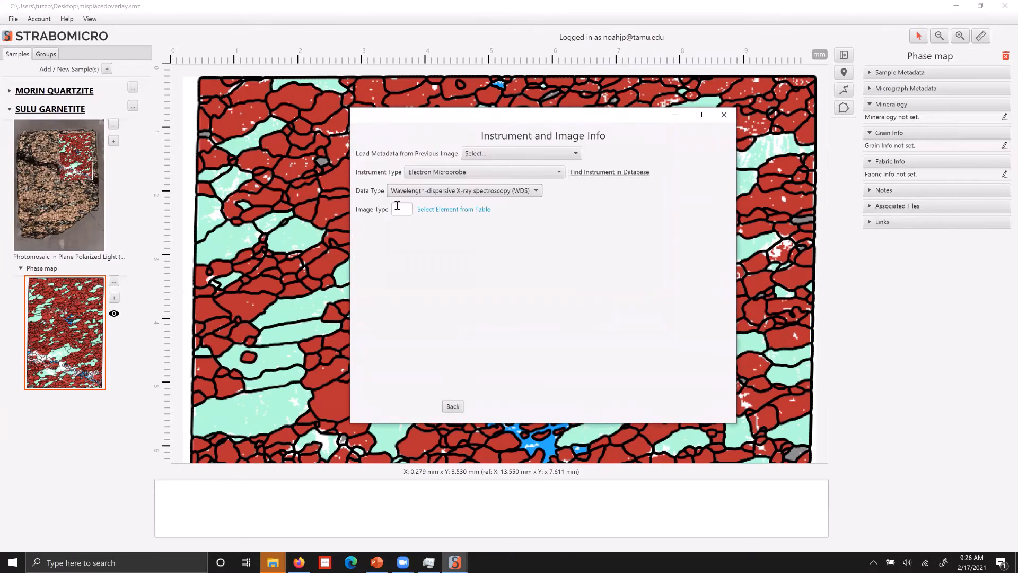
pyautogui.click(441, 211)
pyautogui.click(374, 207)
pyautogui.click(632, 405)
pyautogui.click(653, 422)
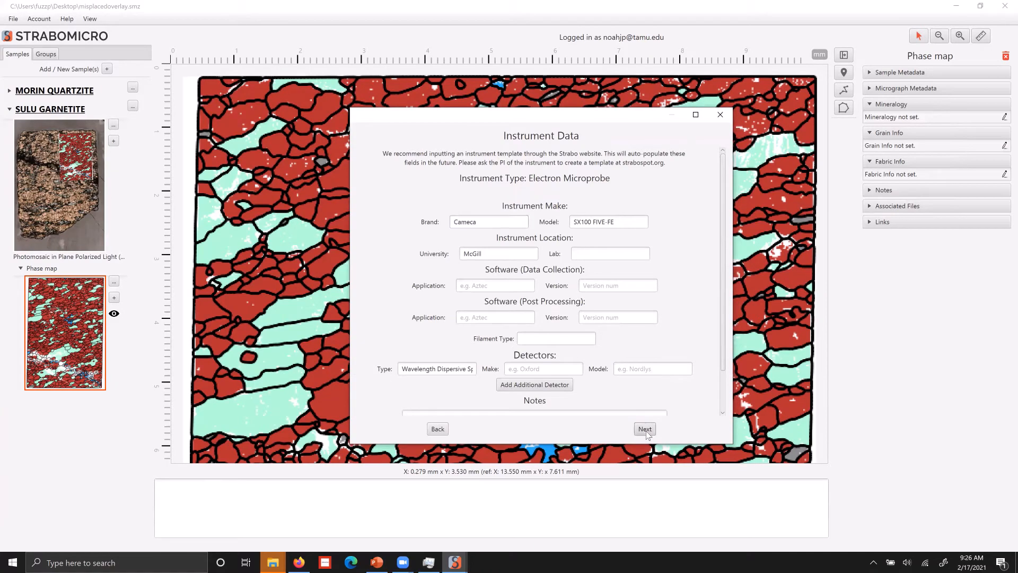
# - Set the microprobe acceleration voltage to 15 kV, the beam current to 100 nA and the spot size to 10 µm
pyautogui.write('15')
pyautogui.press('Tab')
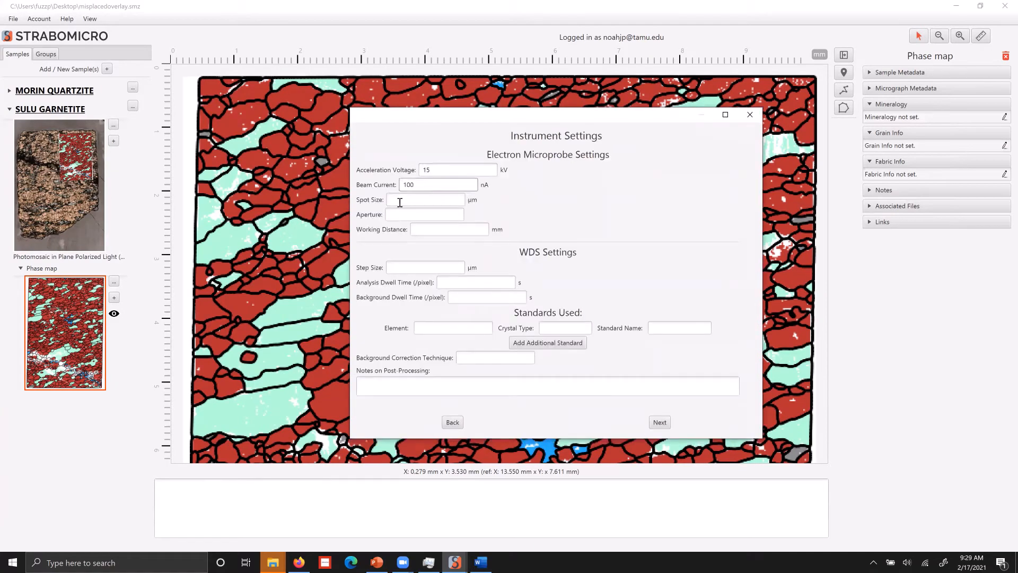
pyautogui.write('100')
pyautogui.press('Tab')
pyautogui.write('10')
pyautogui.press('Tab')
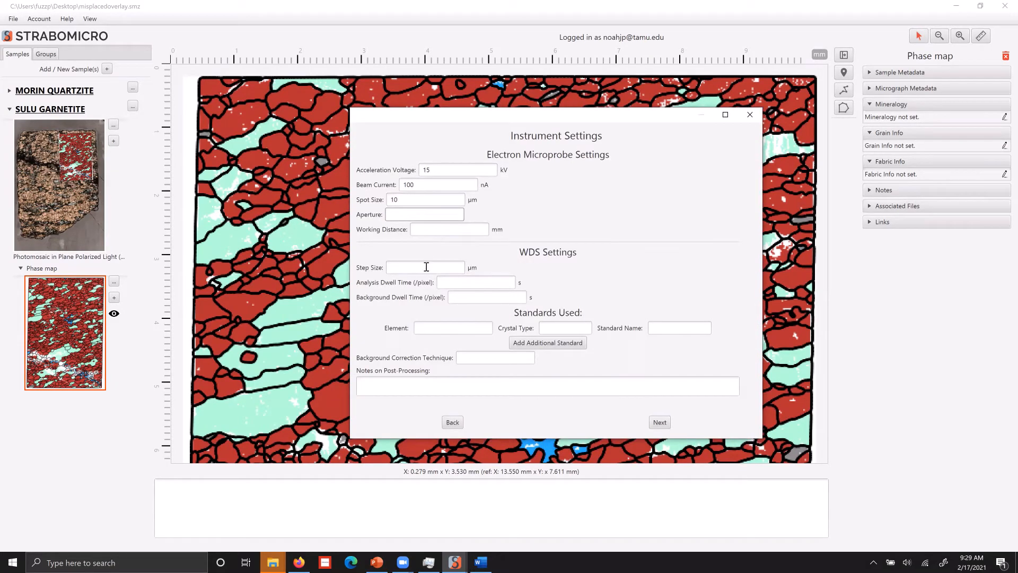
# - Enter a 1 µm step size, 0.3 s analysis dwell time, Ca standard Wollastonite on PET and PAP background correction, and accept the settings
pyautogui.click(426, 267)
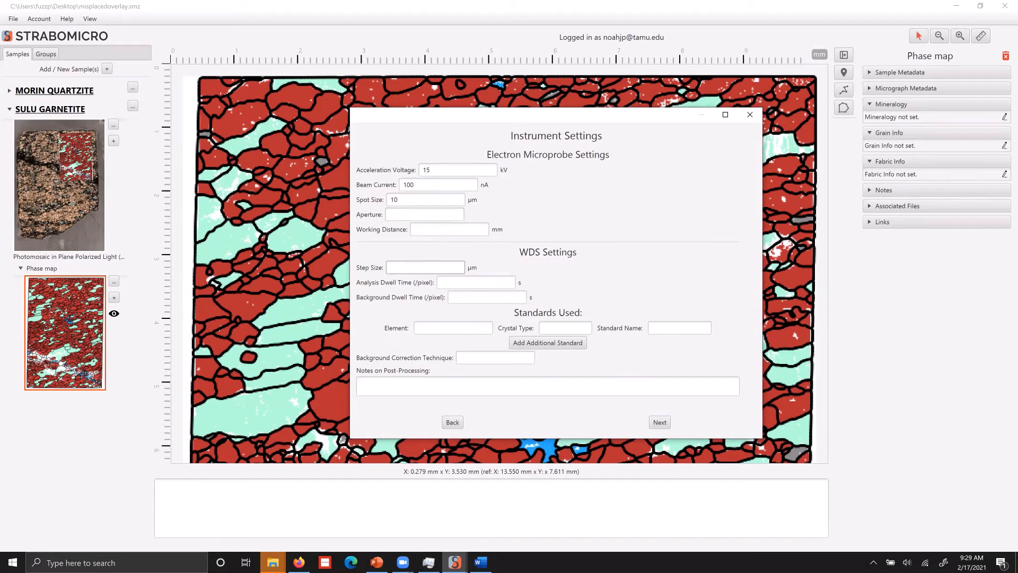
pyautogui.click(455, 282)
pyautogui.click(452, 325)
pyautogui.write('Ca')
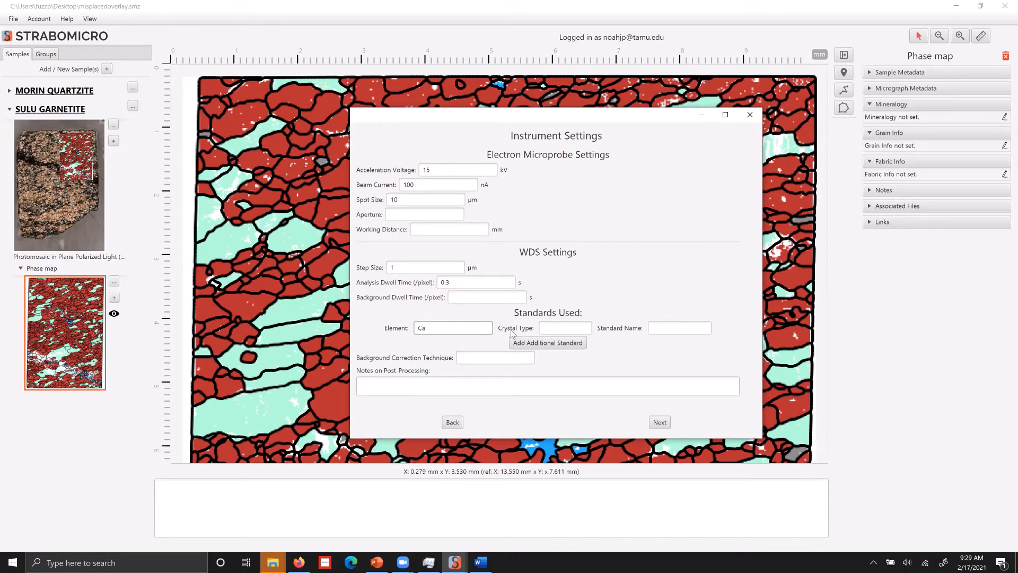
pyautogui.click(558, 326)
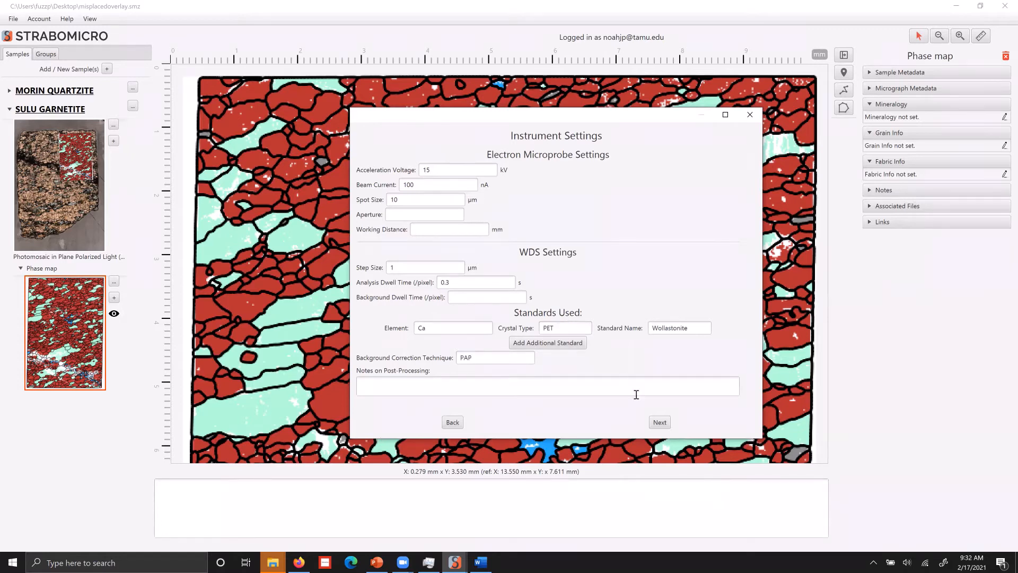
pyautogui.click(660, 422)
# - Name the micrograph Ca WDS Map and choose Stretch and Drag as the scaling method
pyautogui.click(399, 166)
pyautogui.write('Ca')
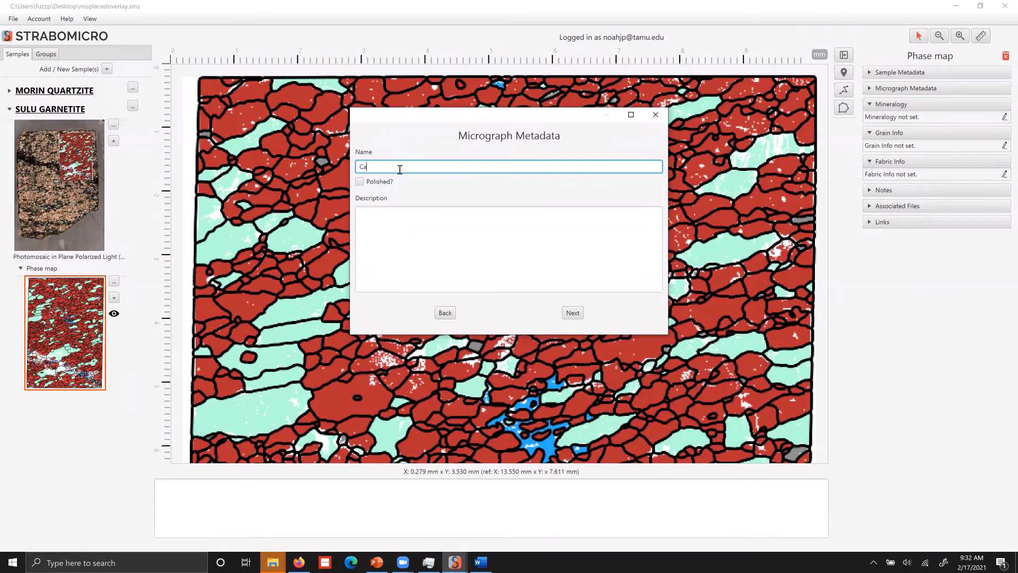
pyautogui.write(' EDS Map')
pyautogui.click(573, 312)
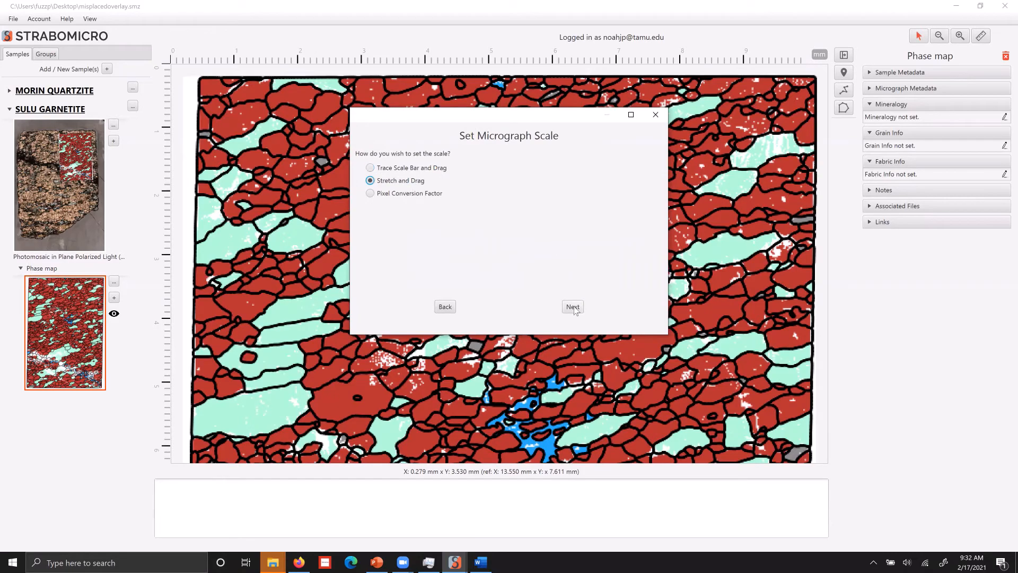
pyautogui.click(572, 307)
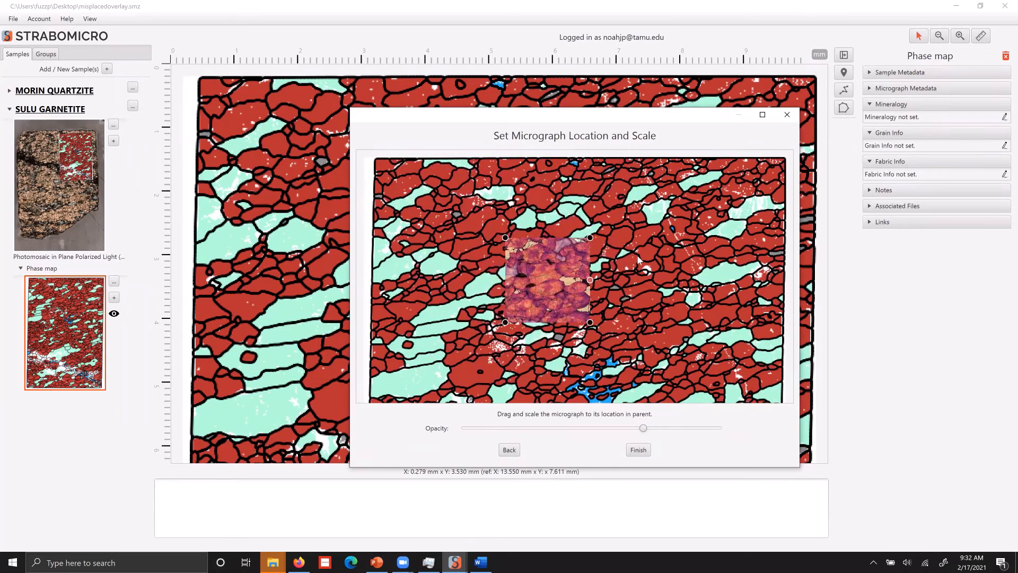
# - Roughly move, scale and rotate the Ca map over its matching grains on the phase map, adjusting opacity, and enlarge the placement window
pyautogui.moveTo(583, 268); pyautogui.dragTo(680, 268)
pyautogui.moveTo(643, 428); pyautogui.dragTo(702, 428)
pyautogui.moveTo(637, 271); pyautogui.dragTo(658, 288)
pyautogui.moveTo(708, 340); pyautogui.dragTo(727, 360)
pyautogui.moveTo(703, 428); pyautogui.dragTo(609, 427)
pyautogui.moveTo(671, 311); pyautogui.dragTo(714, 289)
pyautogui.click(762, 115)
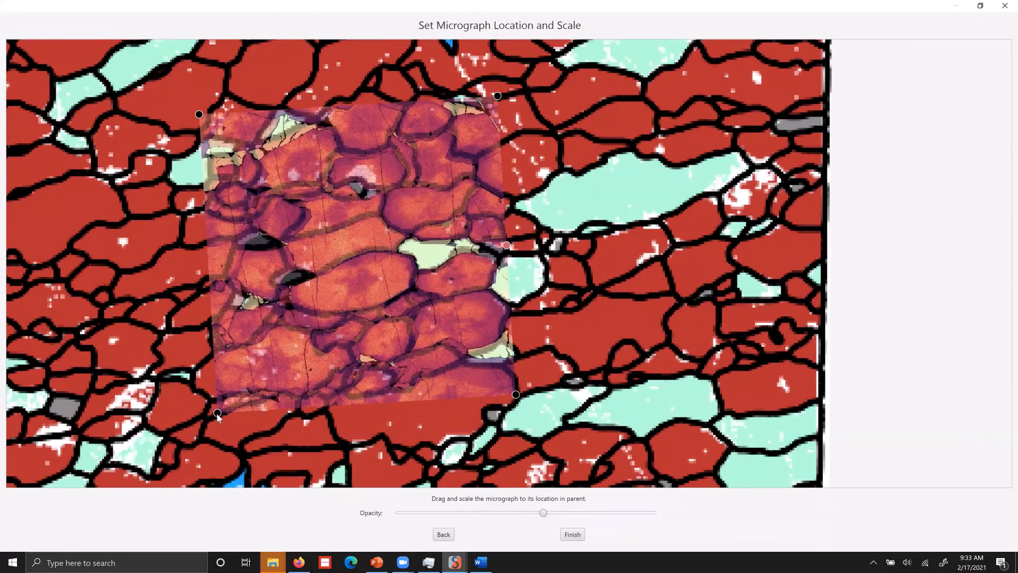
# - Fine-tune the Ca map's corners, rotation and position against the grain boundaries, restore full opacity, and finish the placement
pyautogui.moveTo(216, 414); pyautogui.dragTo(210, 421)
pyautogui.moveTo(319, 309); pyautogui.dragTo(317, 311)
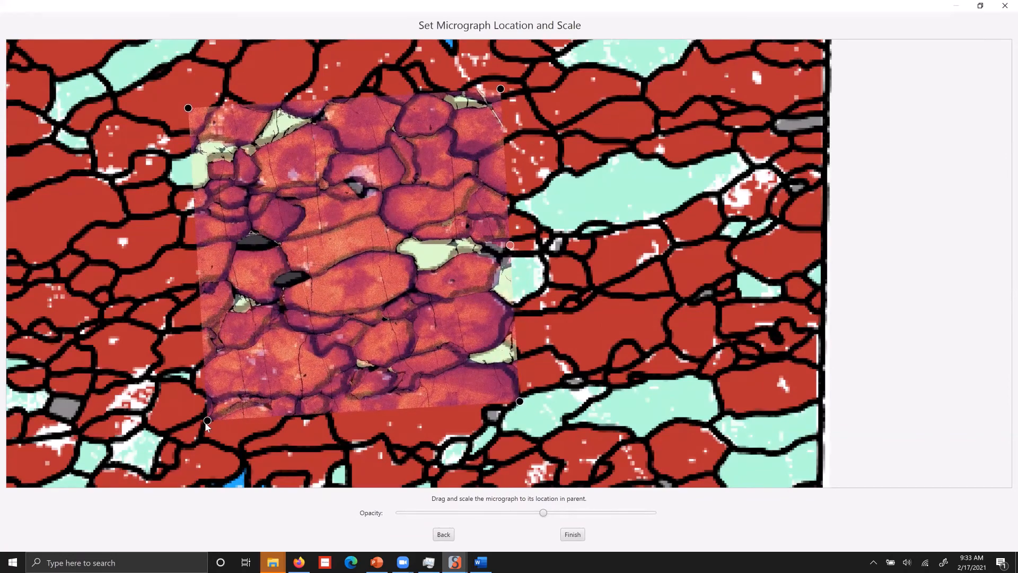
pyautogui.moveTo(205, 422); pyautogui.dragTo(209, 417)
pyautogui.moveTo(311, 351); pyautogui.dragTo(313, 351)
pyautogui.moveTo(506, 244); pyautogui.dragTo(509, 247)
pyautogui.moveTo(543, 512); pyautogui.dragTo(654, 512)
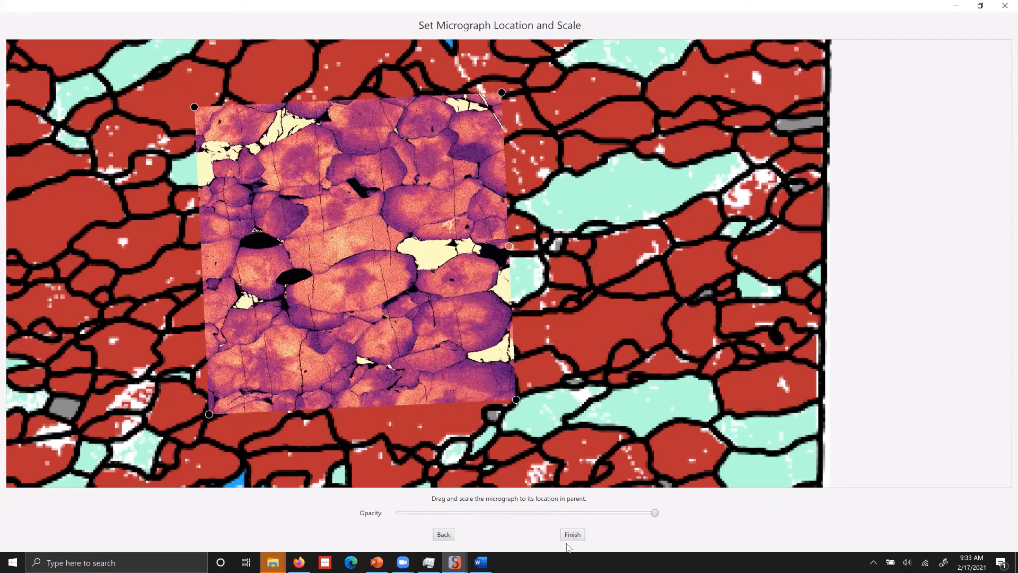
pyautogui.click(571, 534)
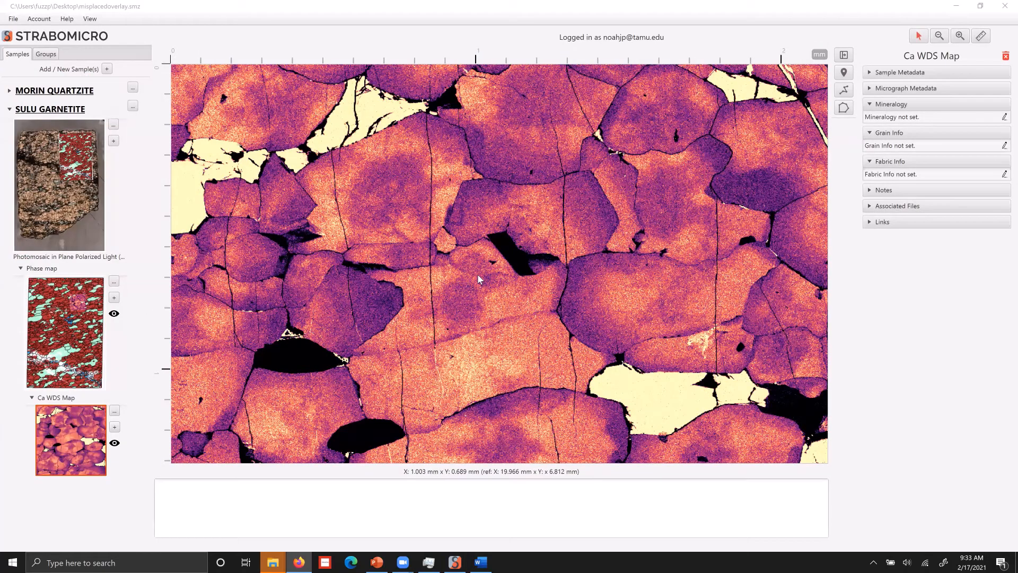
# - View the phase map with its nested Ca map, and open the parent photomosaic
pyautogui.click(68, 329)
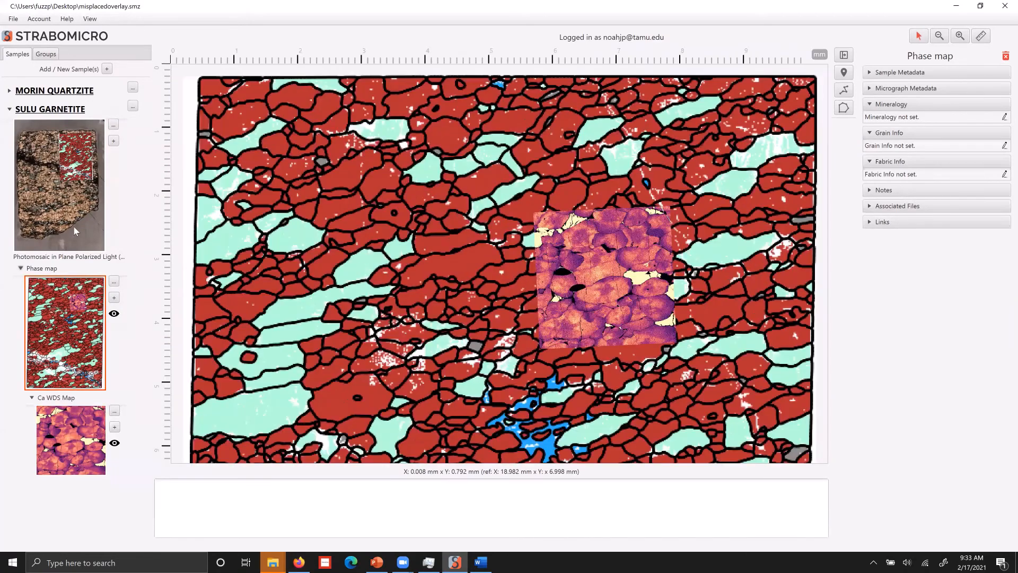
pyautogui.click(75, 222)
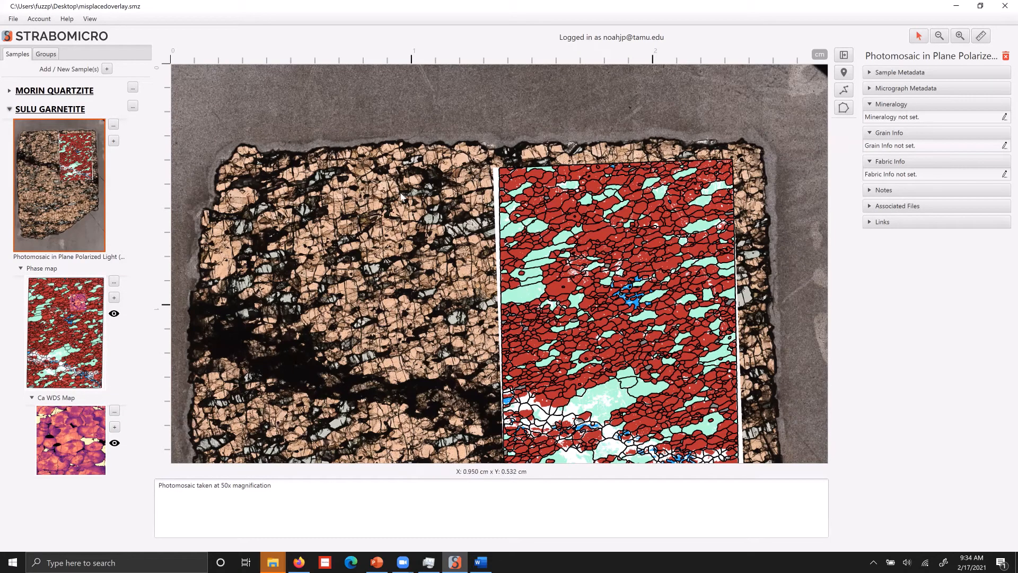
pyautogui.click(45, 197)
# - Add Almandine at 85% and Omphacite at 10% to the photomosaic's mineralogy
pyautogui.click(1003, 118)
pyautogui.write('alm')
pyautogui.click(356, 156)
pyautogui.click(439, 176)
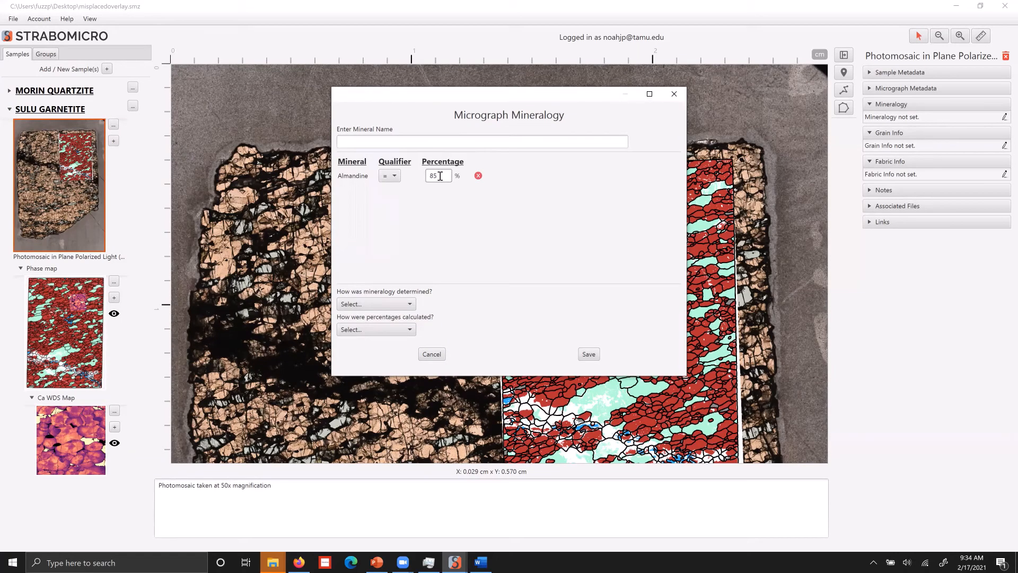
pyautogui.click(405, 143)
pyautogui.write('ompha')
pyautogui.click(366, 156)
pyautogui.click(436, 176)
pyautogui.write('10')
# - Add Rutile at 3% and Clinozoisite at 2% to the mineral list
pyautogui.click(406, 143)
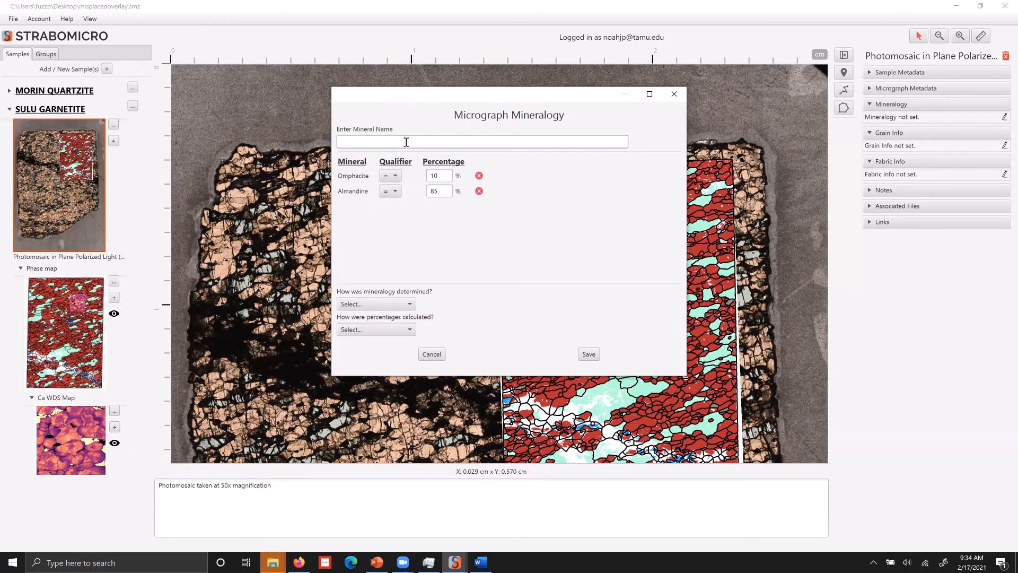
pyautogui.write('Rutile')
pyautogui.click(357, 156)
pyautogui.click(437, 176)
pyautogui.write('3')
pyautogui.click(380, 145)
pyautogui.write('Cl')
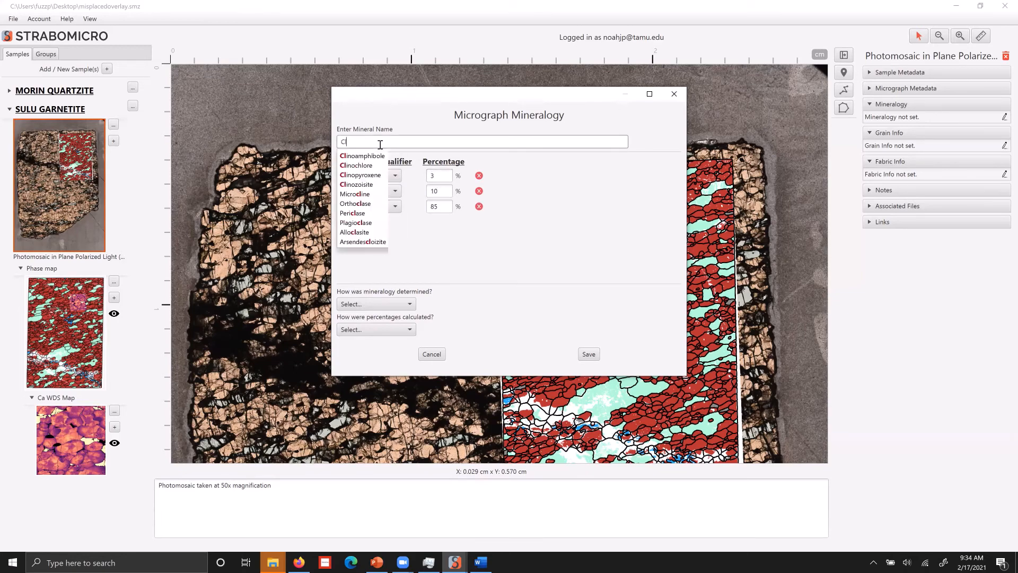
pyautogui.write('inozoi')
pyautogui.click(363, 156)
pyautogui.click(443, 176)
pyautogui.write('2')
# - Record the mineralogy as determined by Optical, choose how the percentages were calculated, and save it
pyautogui.click(374, 303)
pyautogui.click(373, 317)
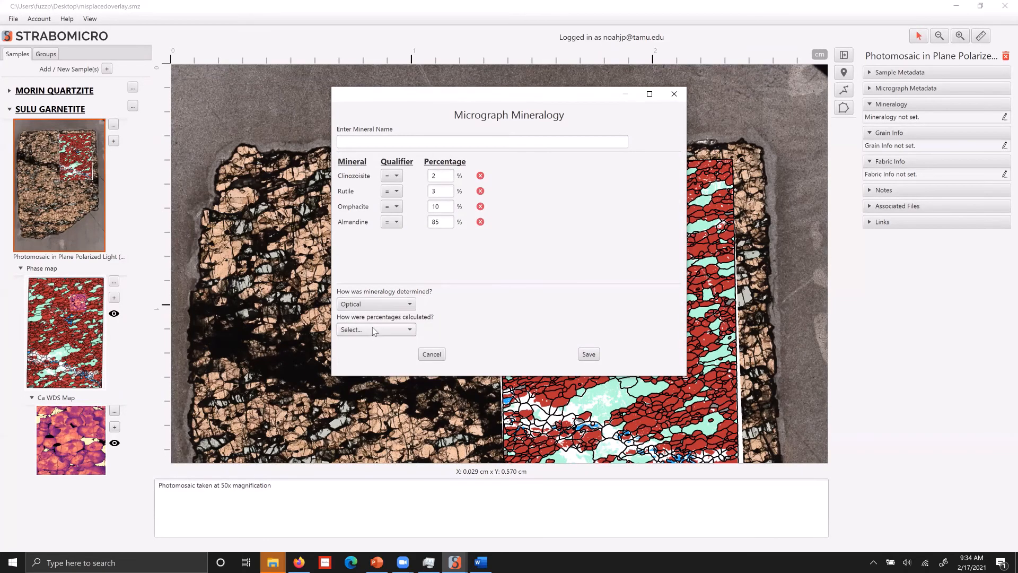
pyautogui.click(372, 329)
pyautogui.click(374, 355)
pyautogui.click(589, 353)
# - Add and save a grain orientation for Omphacite and Almandine of 15° from Horizontal, using the Tensor Method
pyautogui.click(1004, 172)
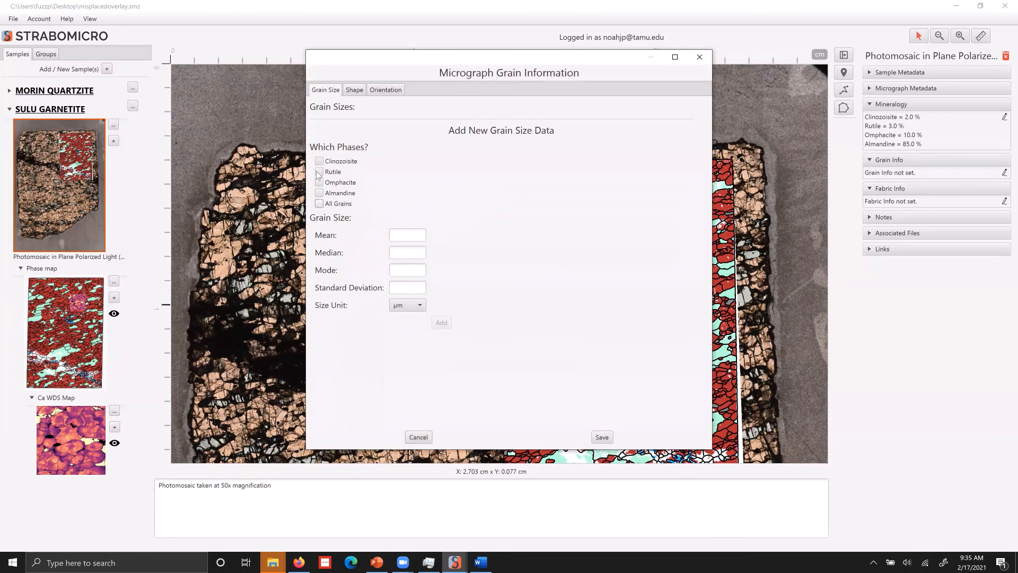
pyautogui.click(319, 182)
pyautogui.click(319, 192)
pyautogui.click(385, 89)
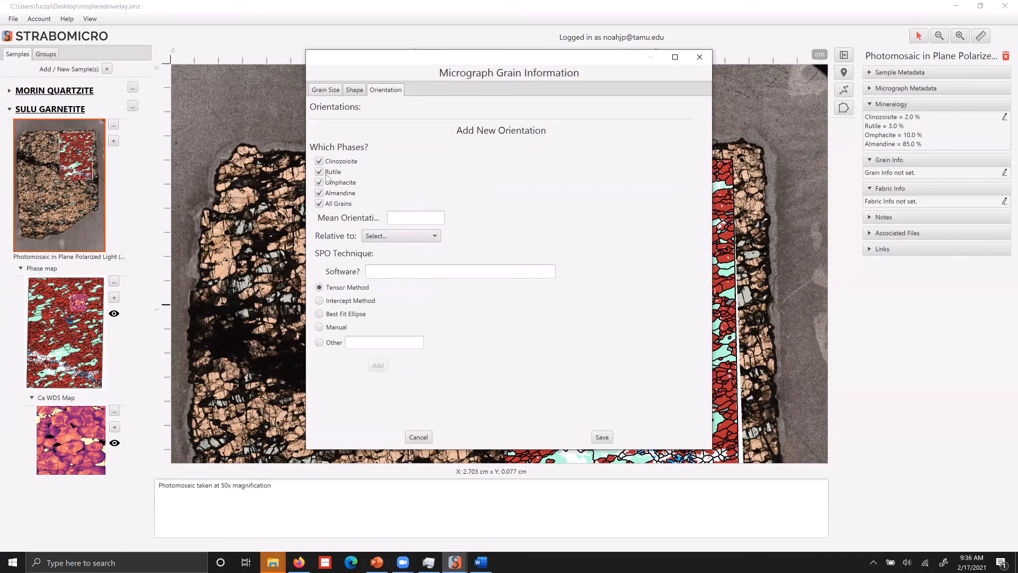
pyautogui.click(419, 215)
pyautogui.write('15')
pyautogui.click(432, 235)
pyautogui.click(389, 248)
pyautogui.click(377, 364)
pyautogui.click(602, 437)
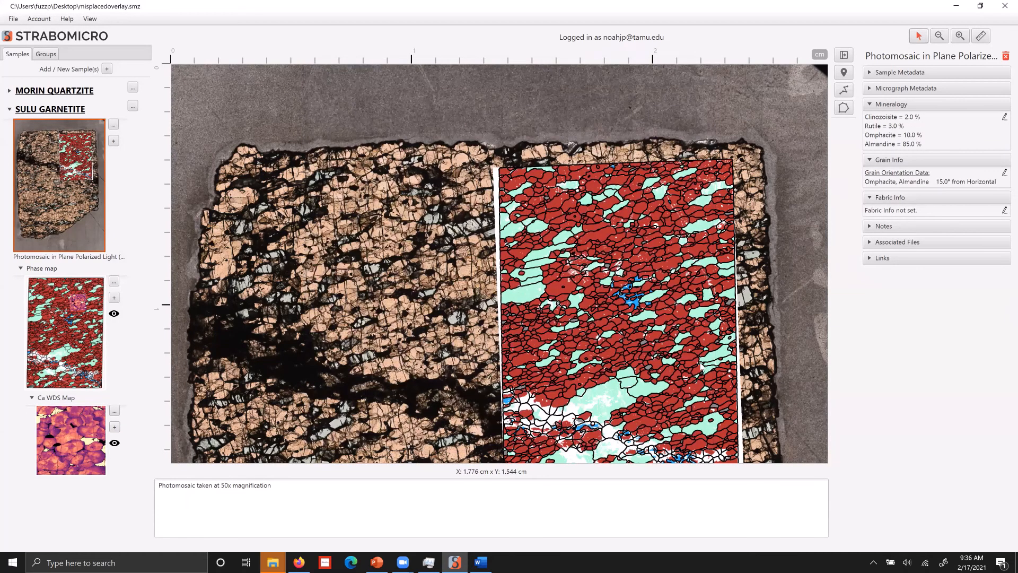
# - Define a secondary penetrative foliation by grain shape orientation of Rutile, Omphacite and Almandine, with Strong alignment and Deformed shape
pyautogui.click(1004, 210)
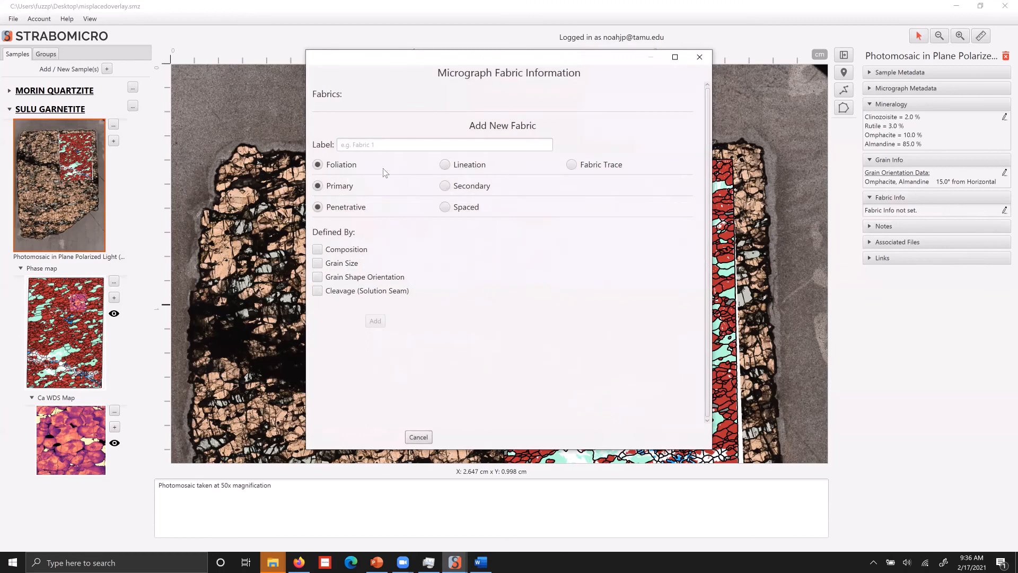
pyautogui.click(444, 186)
pyautogui.click(317, 277)
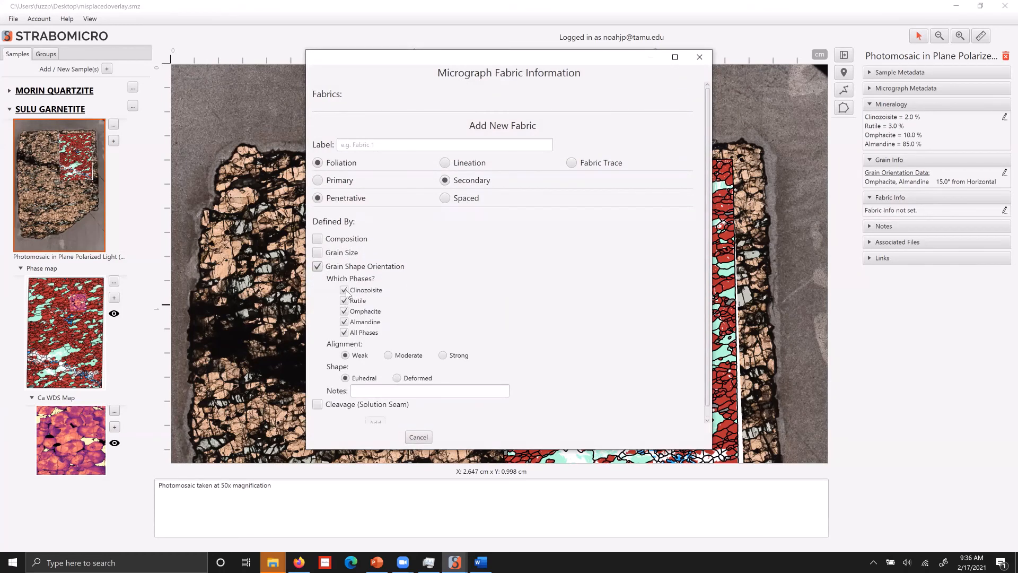
pyautogui.click(344, 290)
pyautogui.click(443, 355)
pyautogui.click(396, 377)
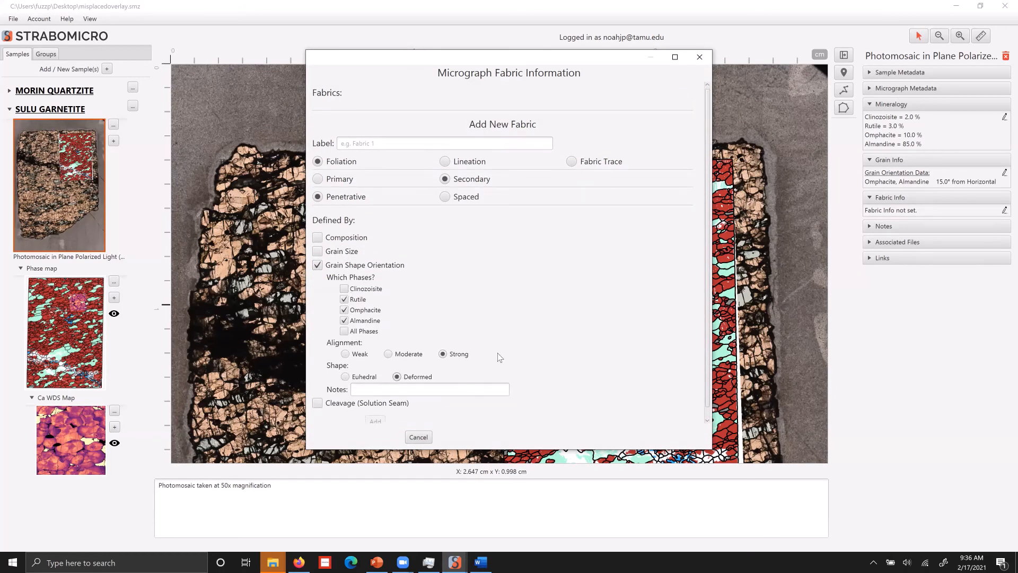
# - Label the fabric Foliation 1, add it to the photomosaic's fabrics, and save the fabric information
pyautogui.click(393, 144)
pyautogui.write('Foliation 1')
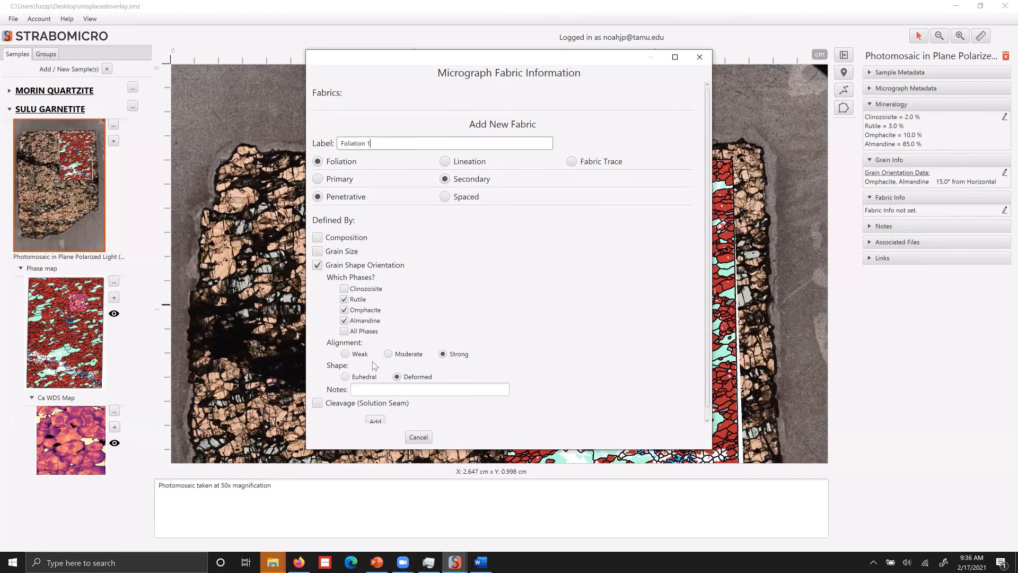
pyautogui.click(375, 421)
pyautogui.click(602, 436)
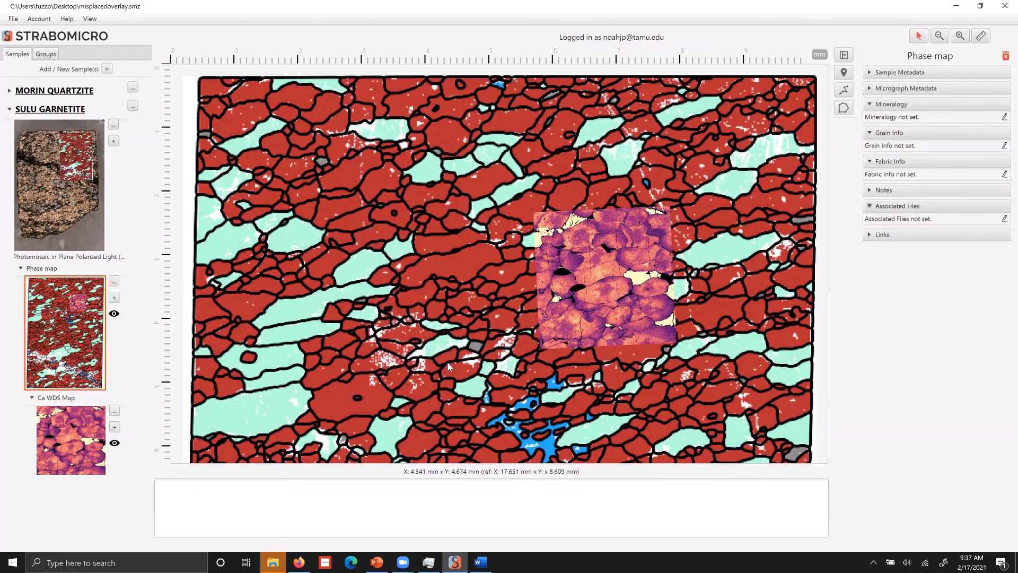